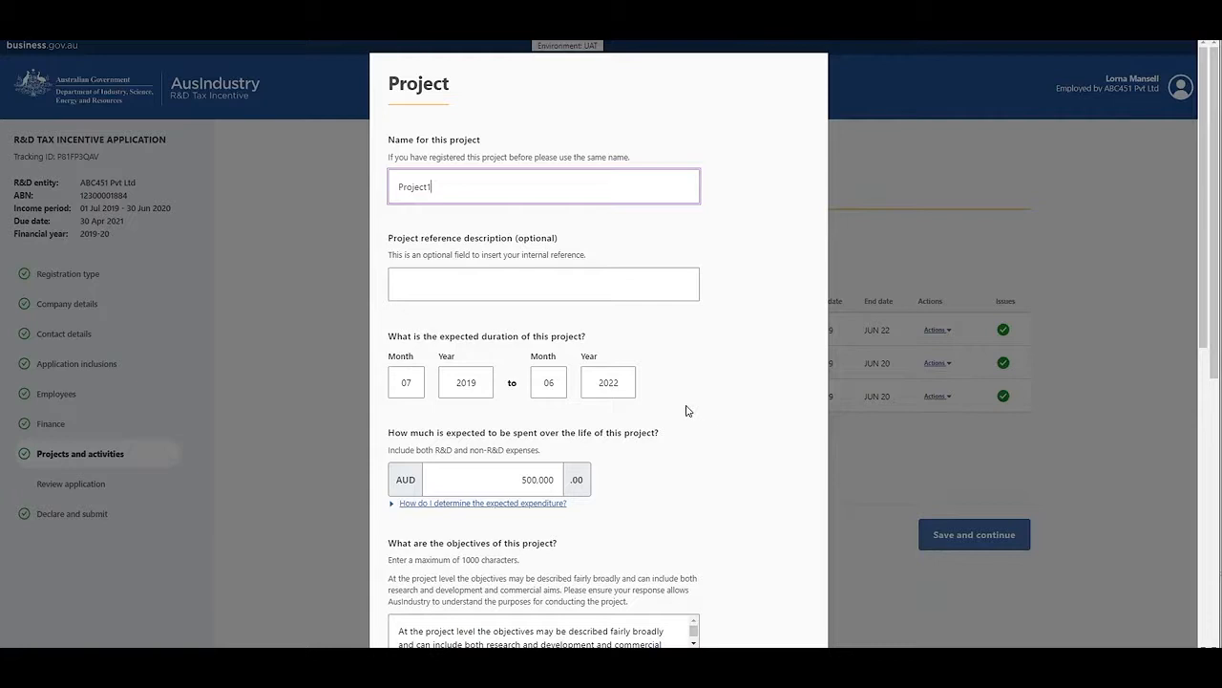
Step: Review the Project1 expenditure, objectives and character limit, feedstock, postcode and ANZSRC fields, and close the form without saving
scroll(707, 417, down, 1)
scroll(707, 417, down, 4)
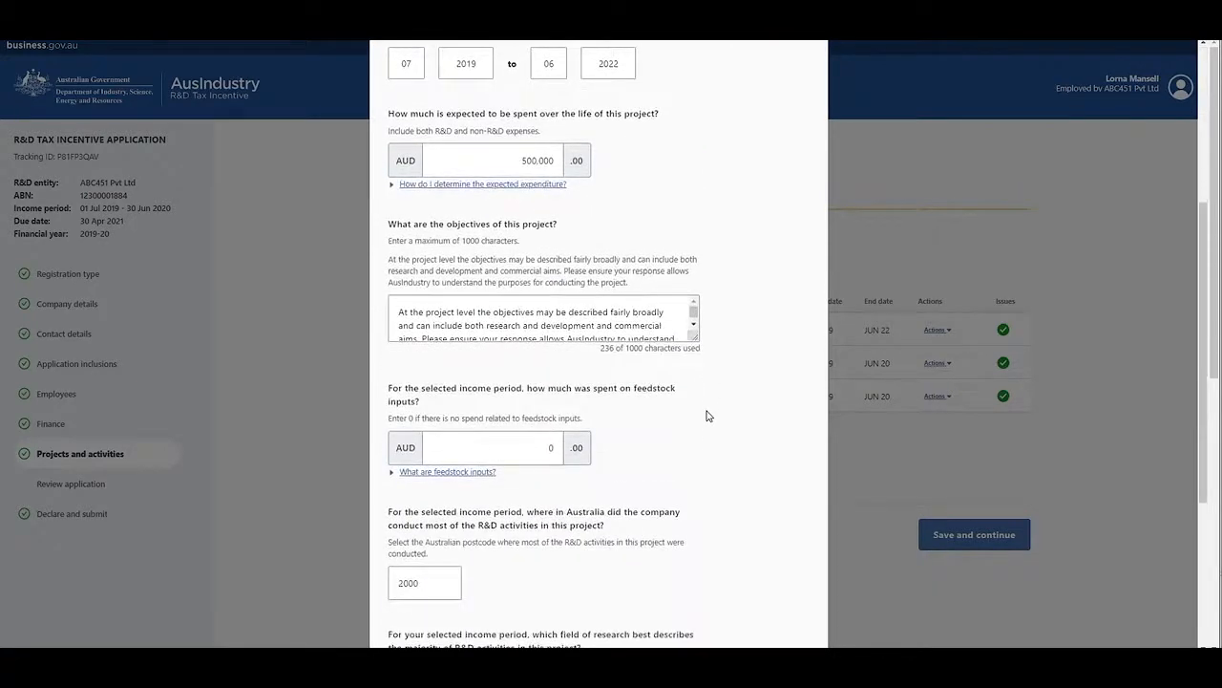
scroll(707, 417, down, 1)
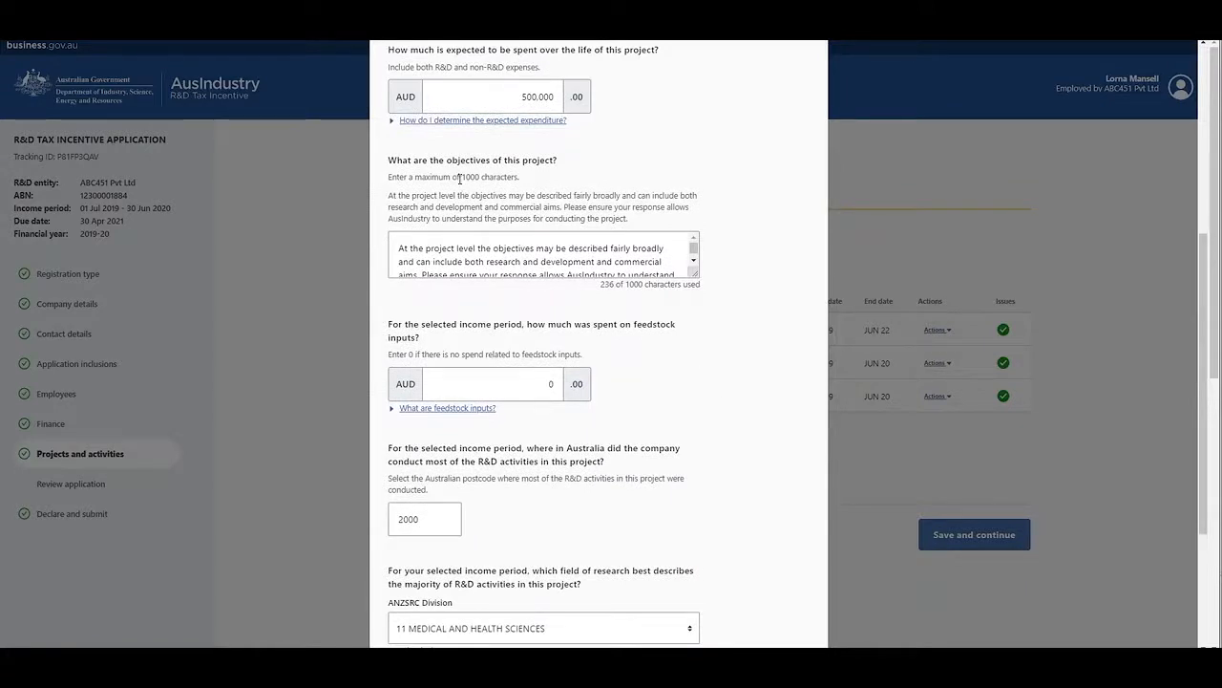
drag(461, 177, 519, 178)
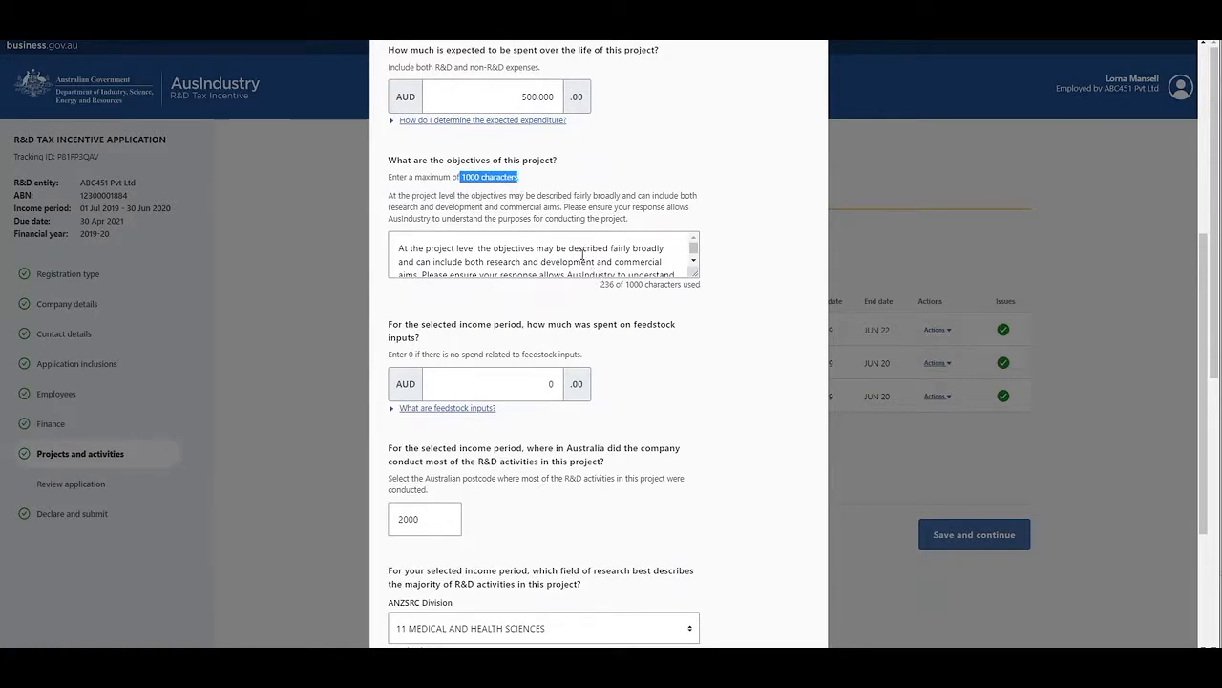
drag(602, 284, 700, 286)
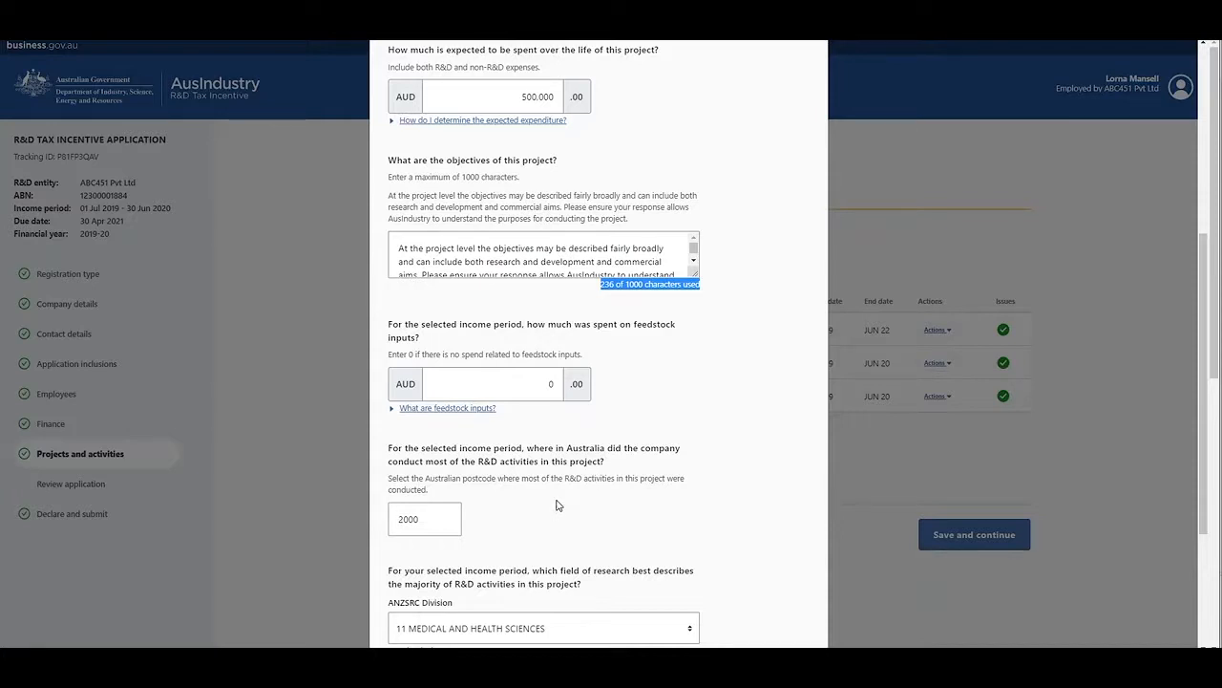
scroll(561, 495, down, 1)
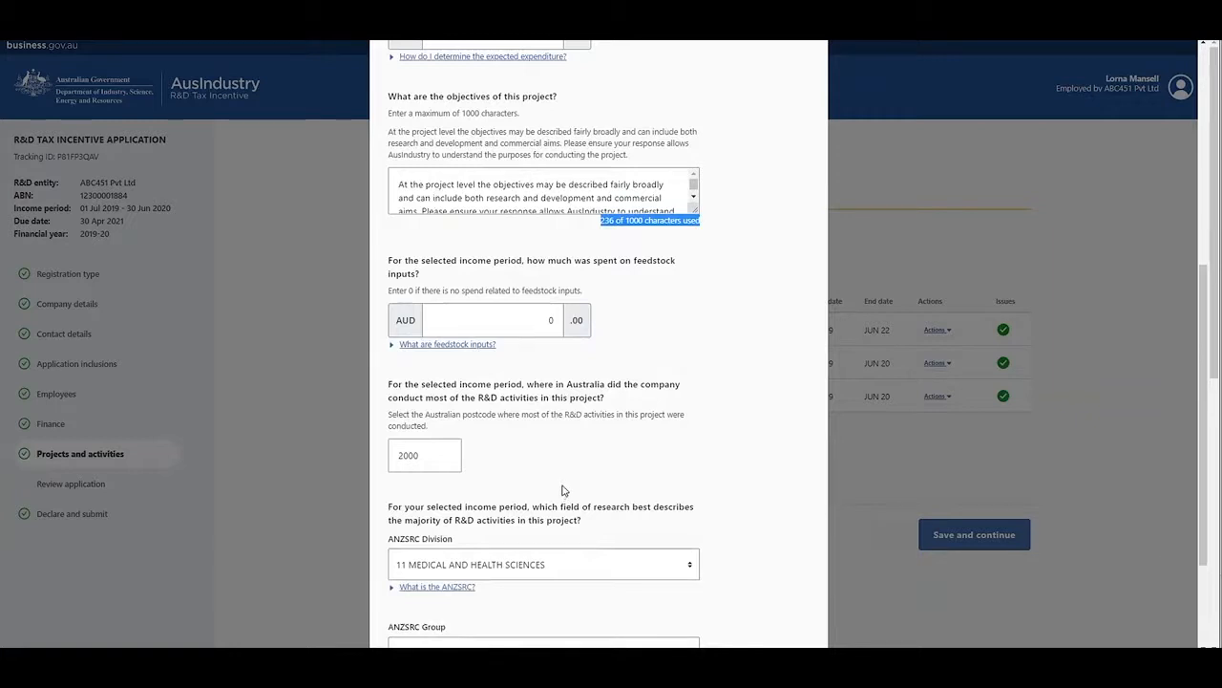
scroll(562, 490, down, 1)
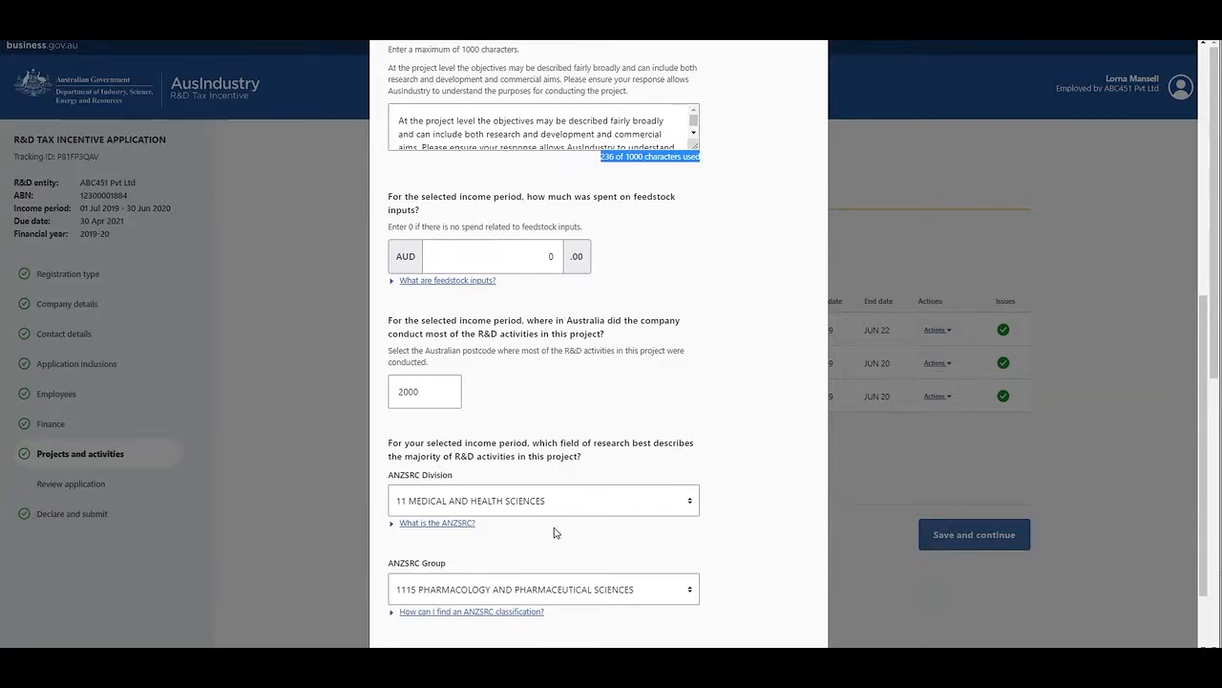
scroll(556, 532, down, 2)
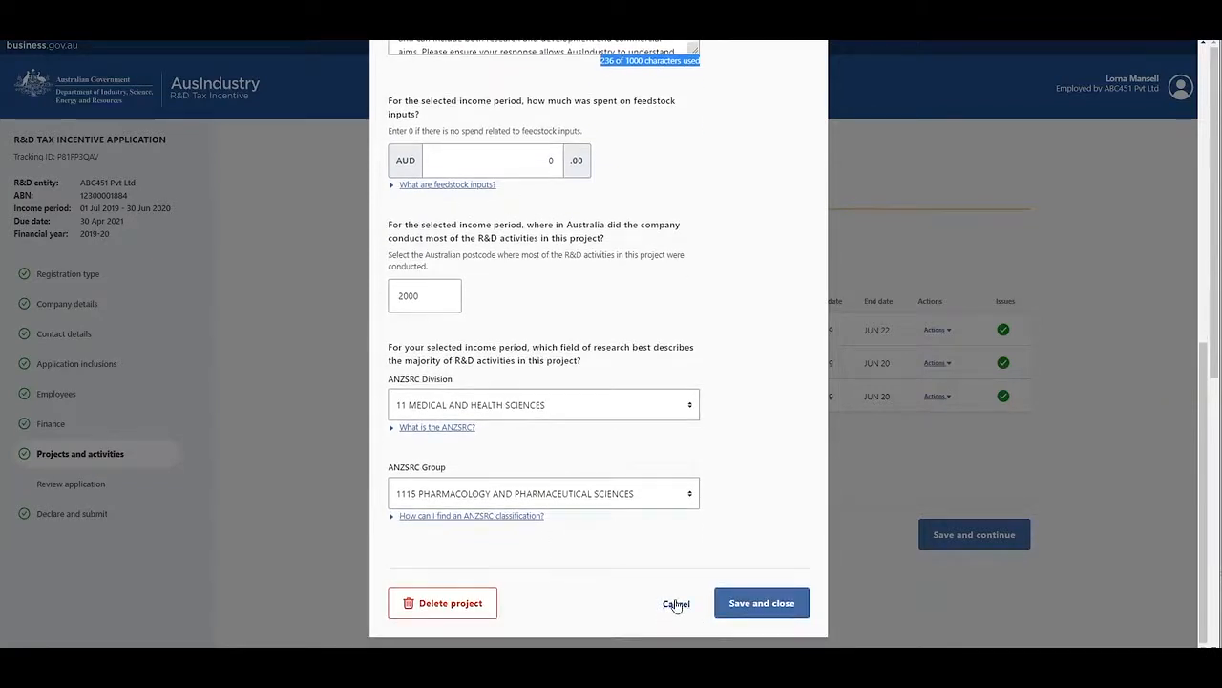
click(677, 604)
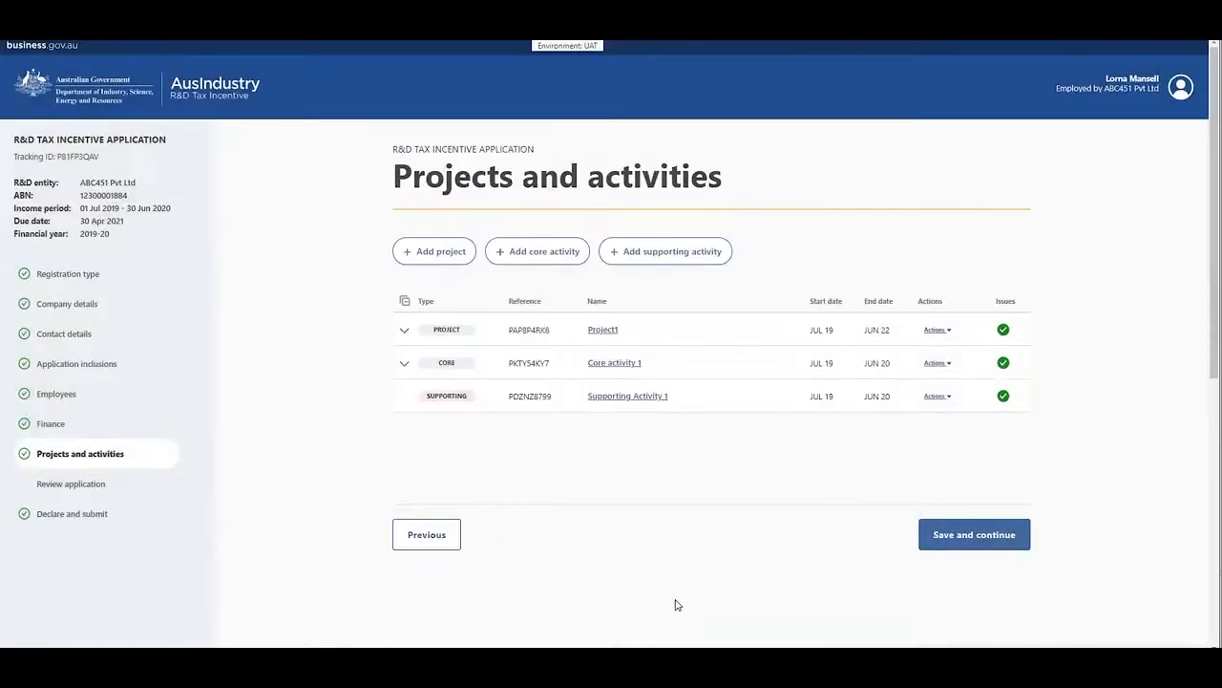
Step: Open Core activity 1 and review its name, related project, commencement answer, dates and estimated expenditure
click(615, 364)
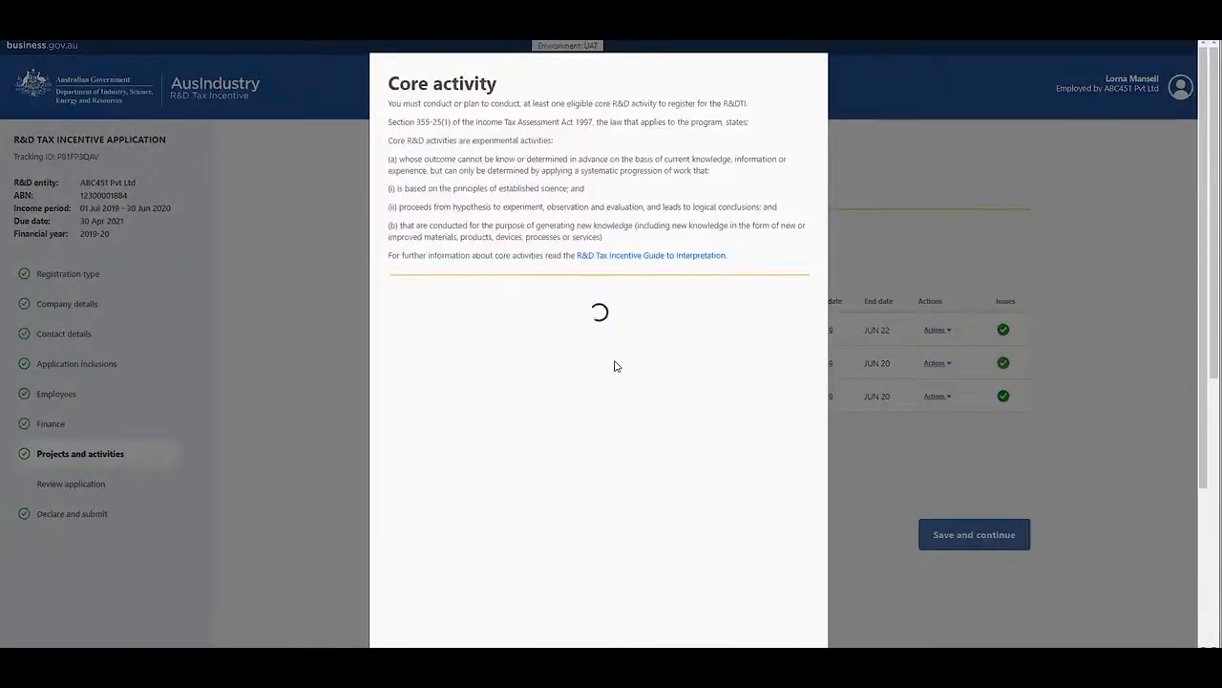
click(615, 361)
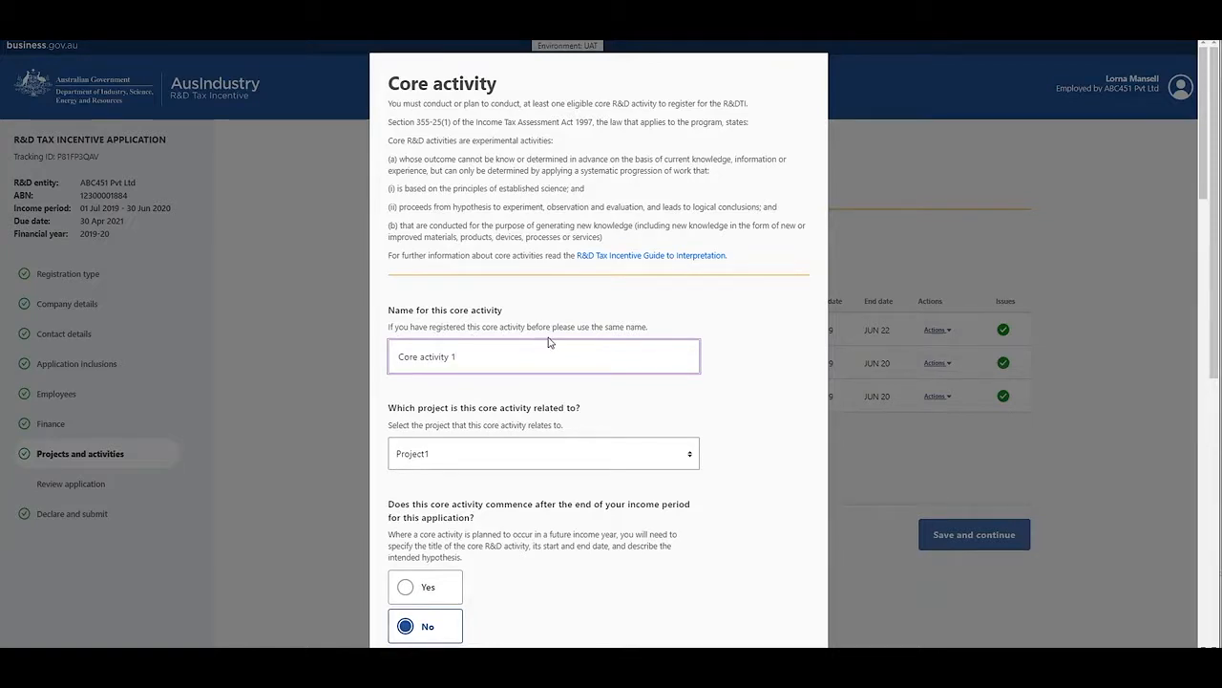
scroll(550, 342, down, 1)
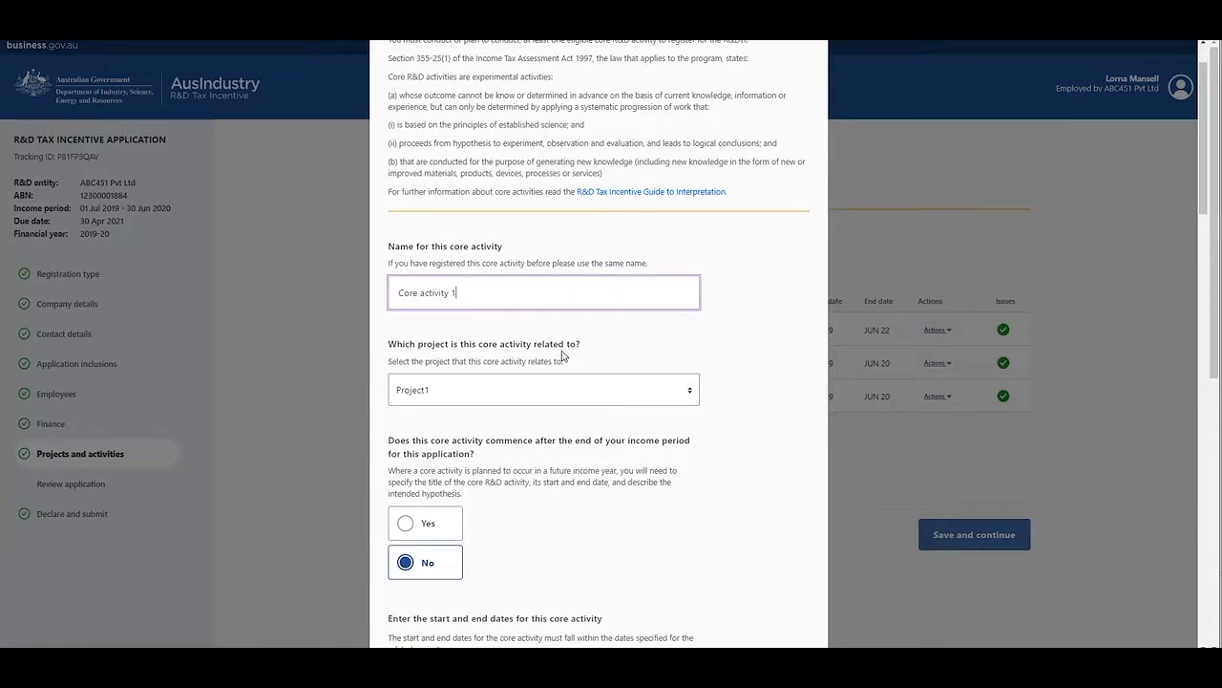
scroll(562, 351, down, 1)
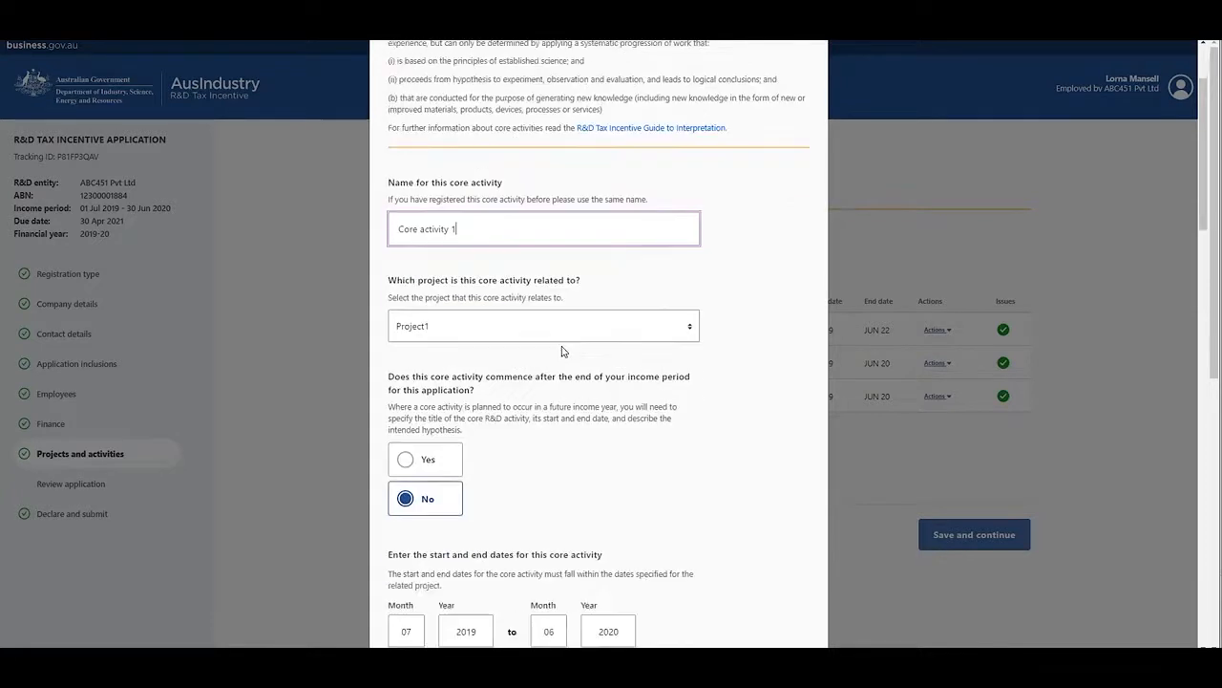
scroll(562, 350, down, 1)
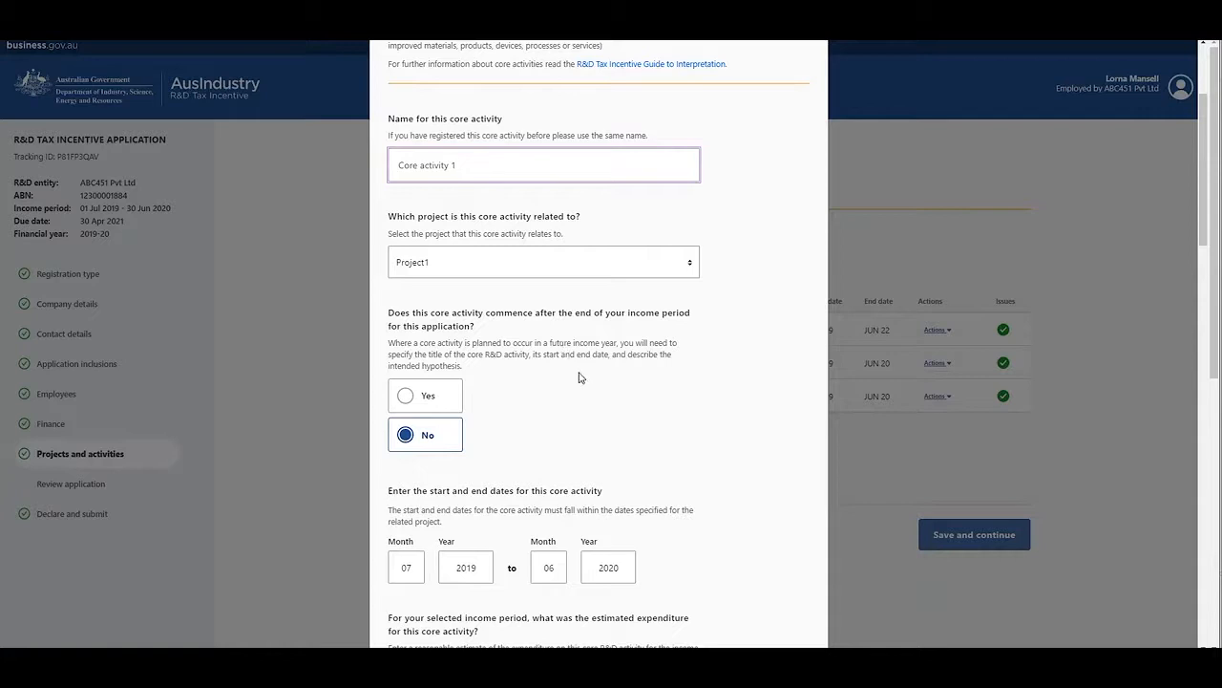
scroll(573, 391, down, 1)
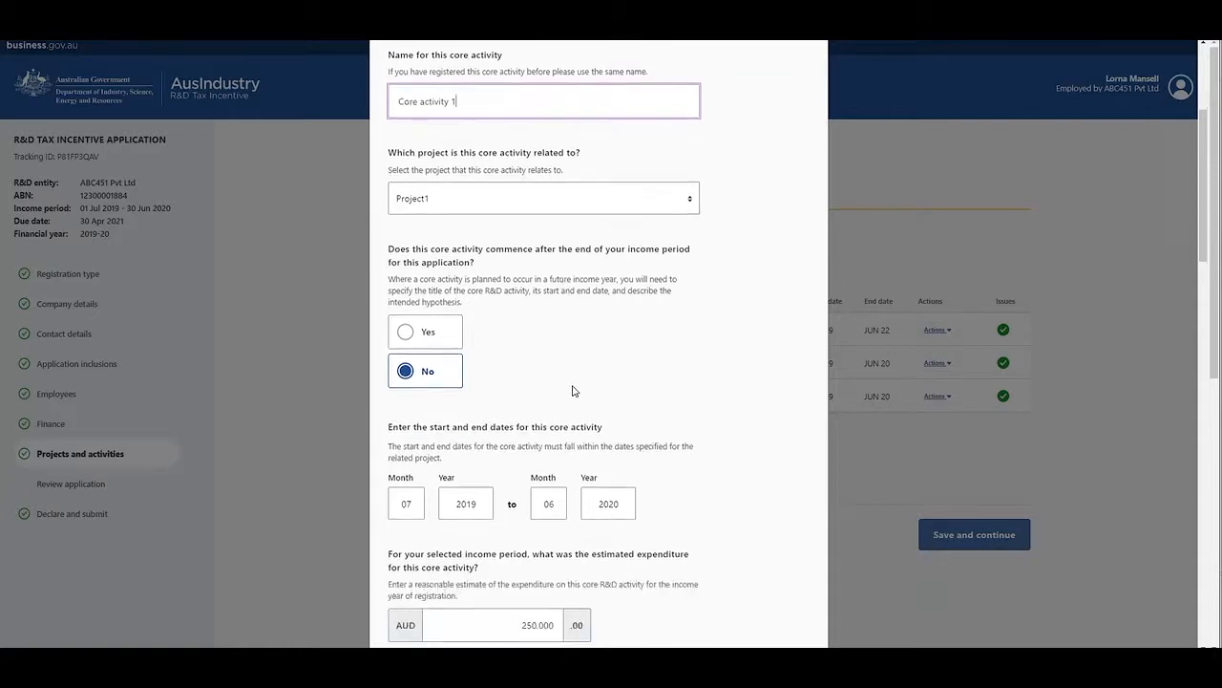
scroll(573, 390, down, 1)
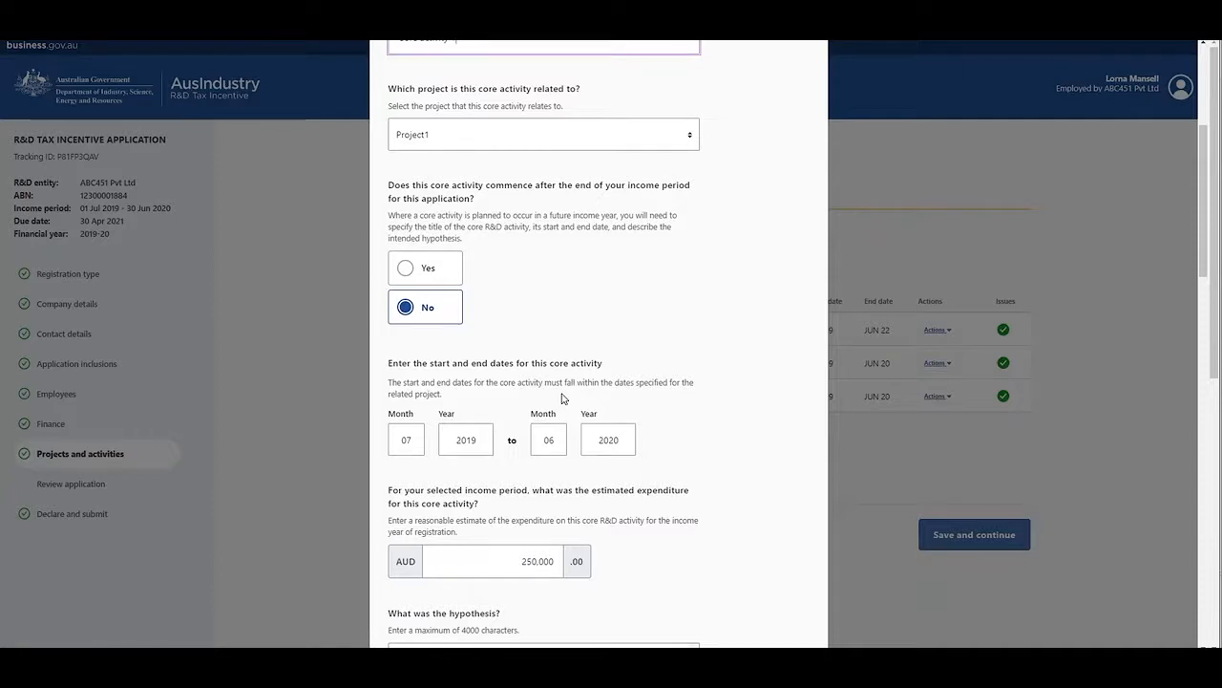
scroll(589, 405, down, 1)
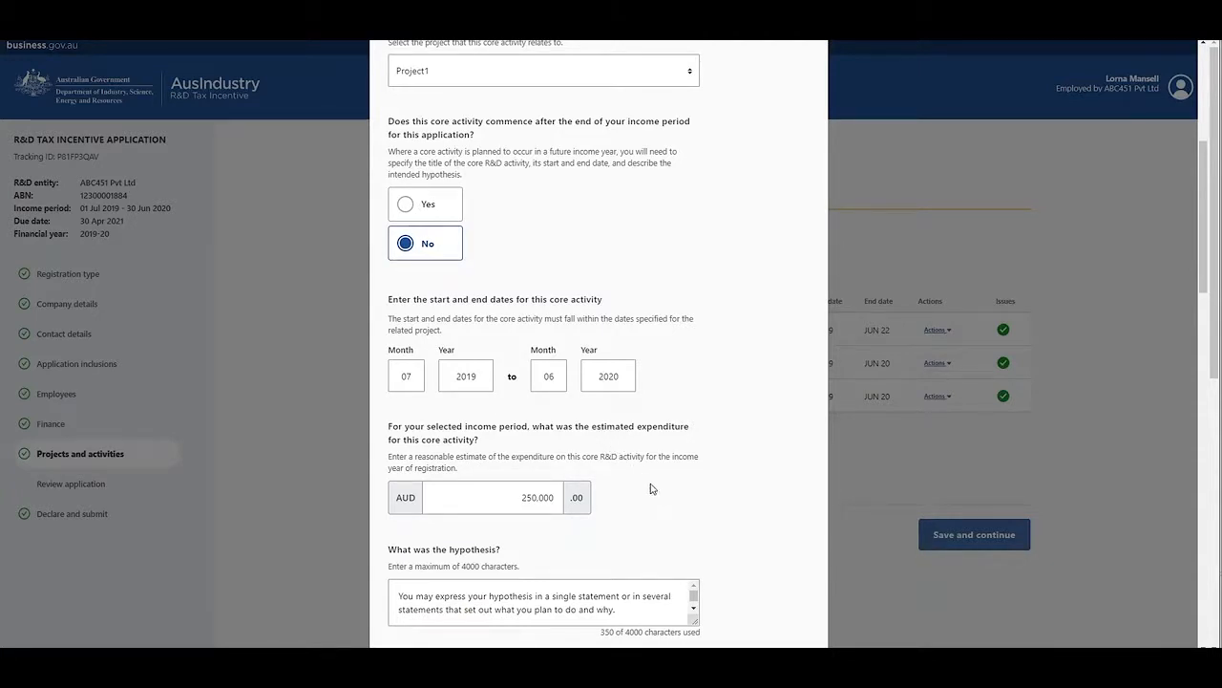
scroll(656, 495, down, 1)
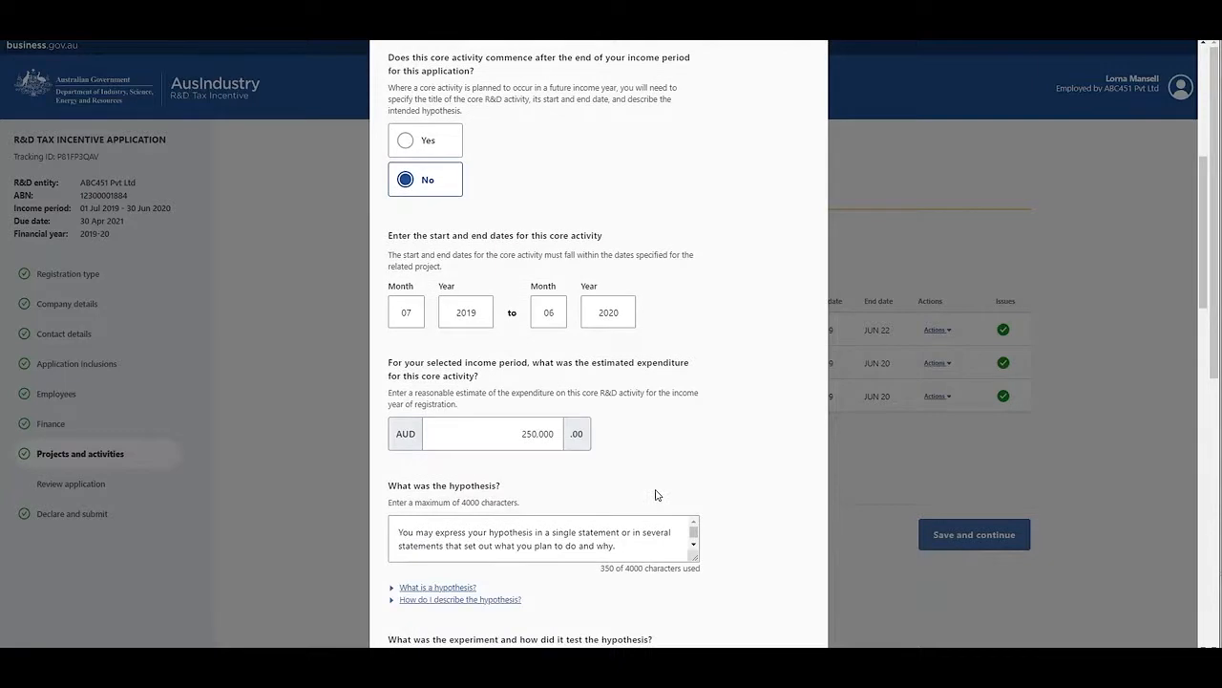
Step: Read the core activity's hypothesis response and the help explanation of what a hypothesis is
scroll(656, 495, down, 1)
scroll(656, 490, down, 1)
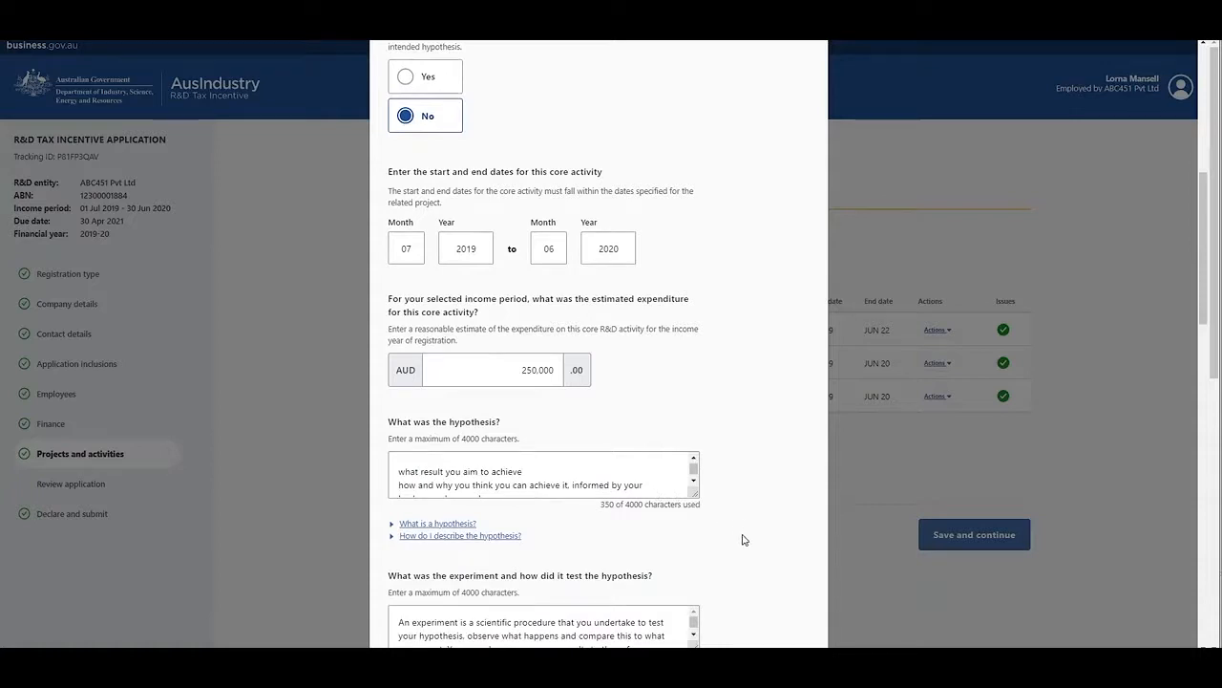
click(393, 527)
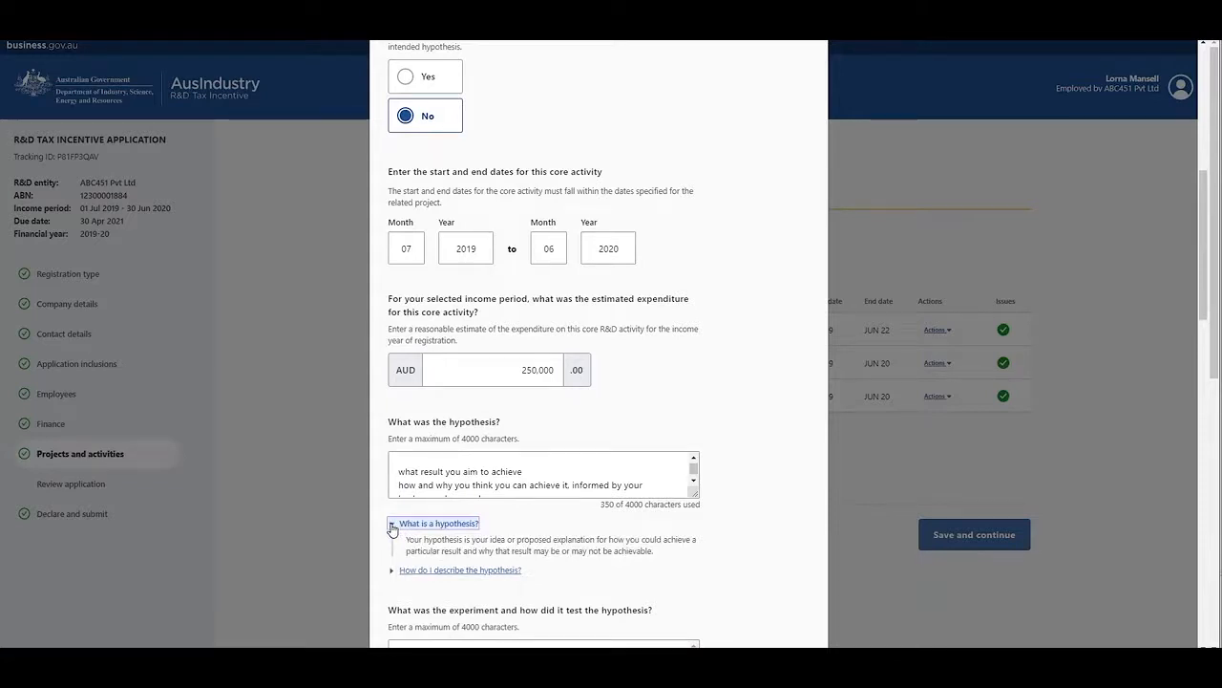
click(392, 528)
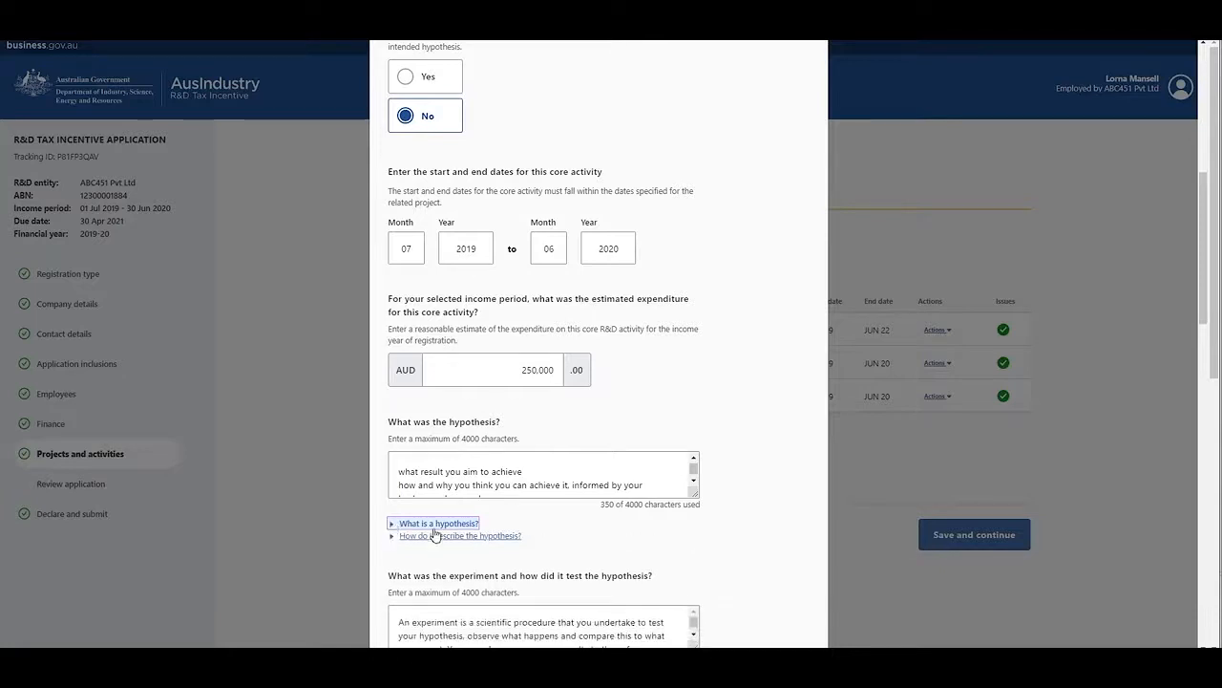
Step: Review the experiment, evaluation and conclusions responses, and read the help on new knowledge and substantial purpose
scroll(767, 586, down, 1)
scroll(770, 593, down, 3)
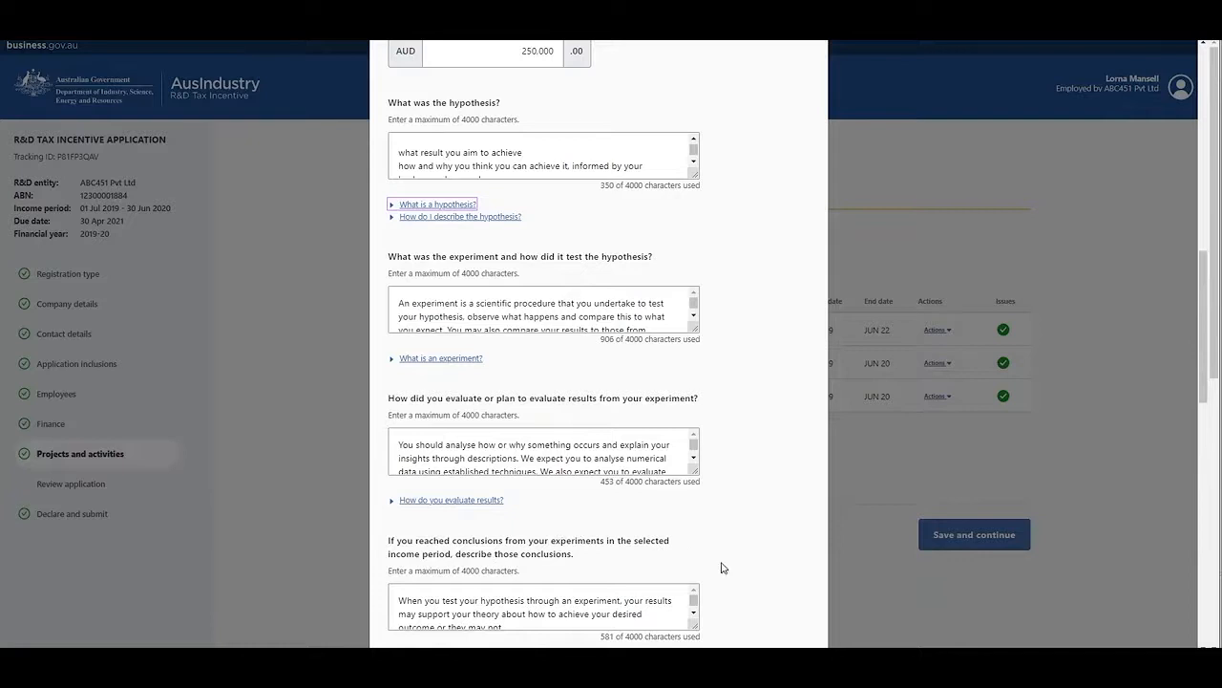
scroll(762, 584, down, 1)
scroll(762, 584, down, 5)
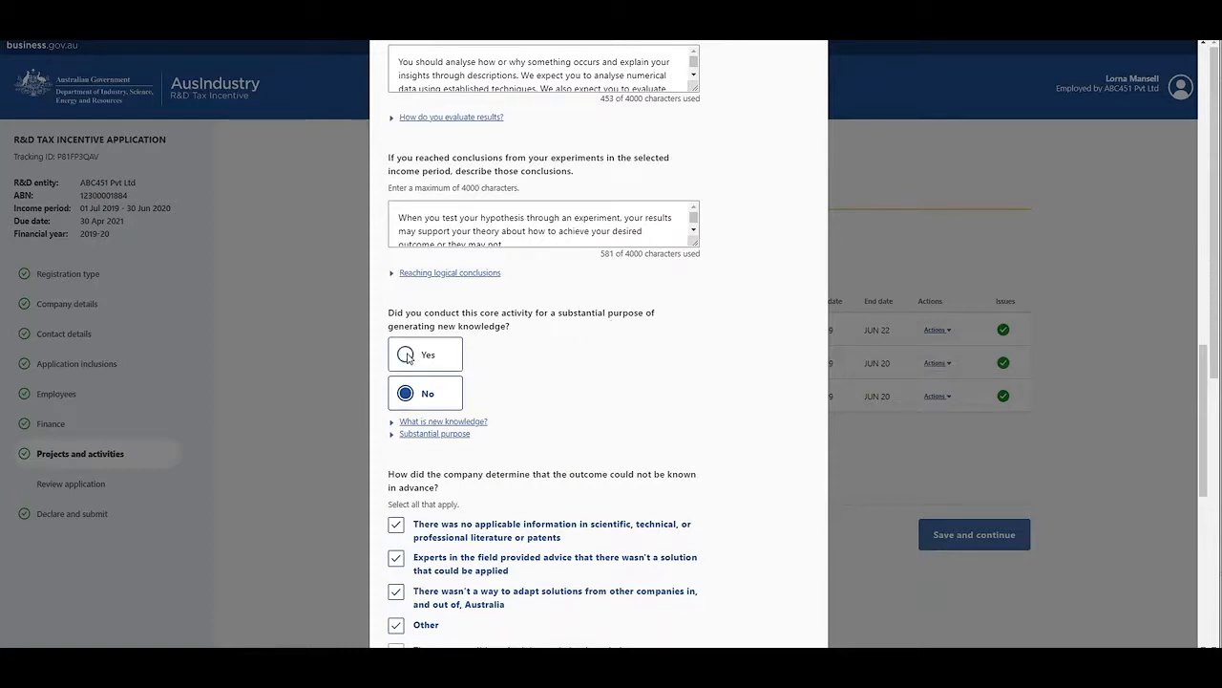
click(392, 423)
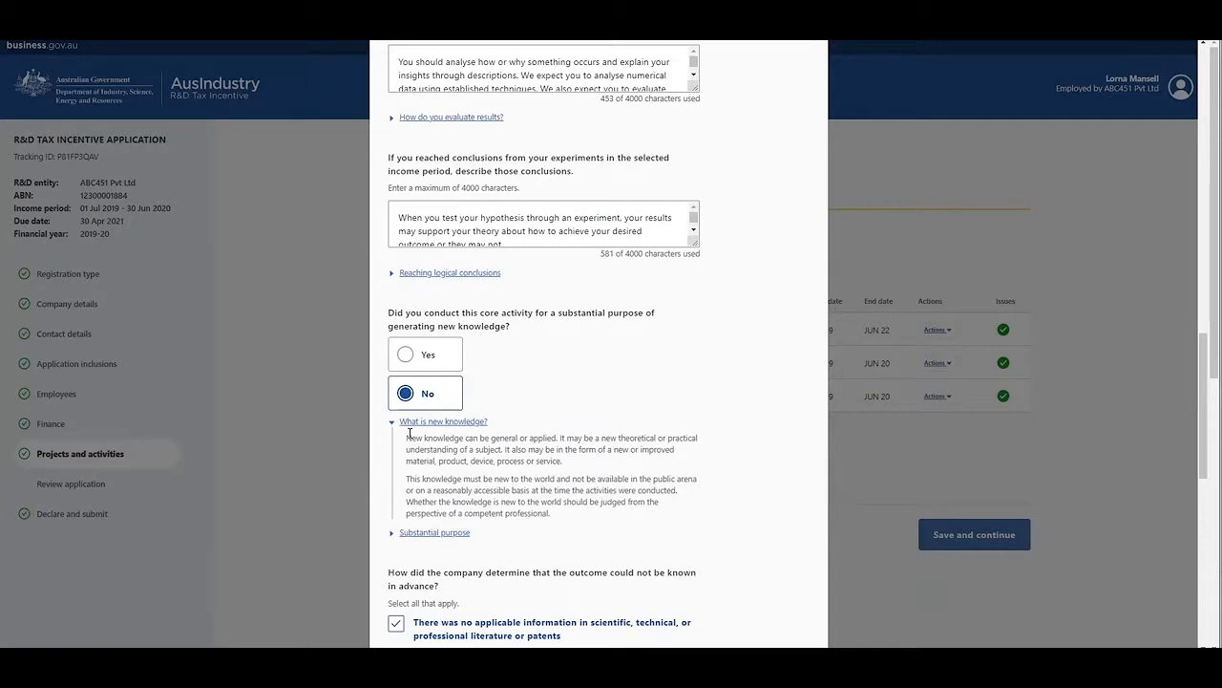
click(392, 535)
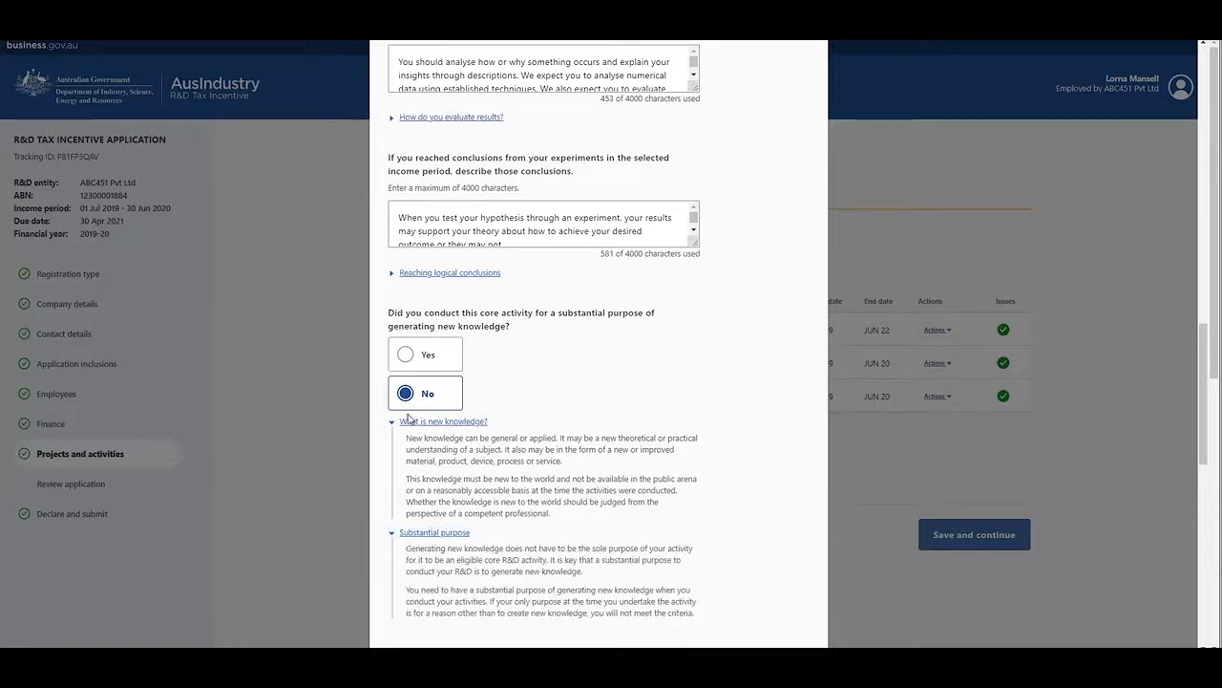
Step: Answer Yes to the substantial purpose of generating new knowledge and check the character limit of the intended new knowledge description
click(406, 356)
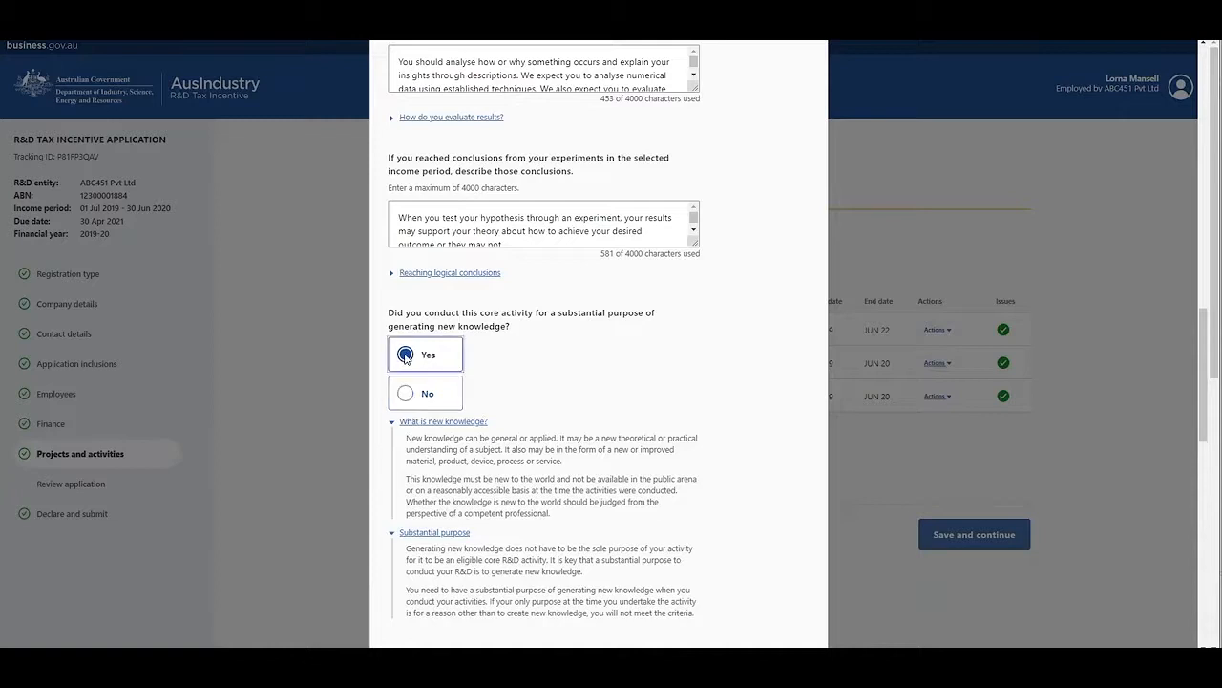
scroll(507, 402, down, 3)
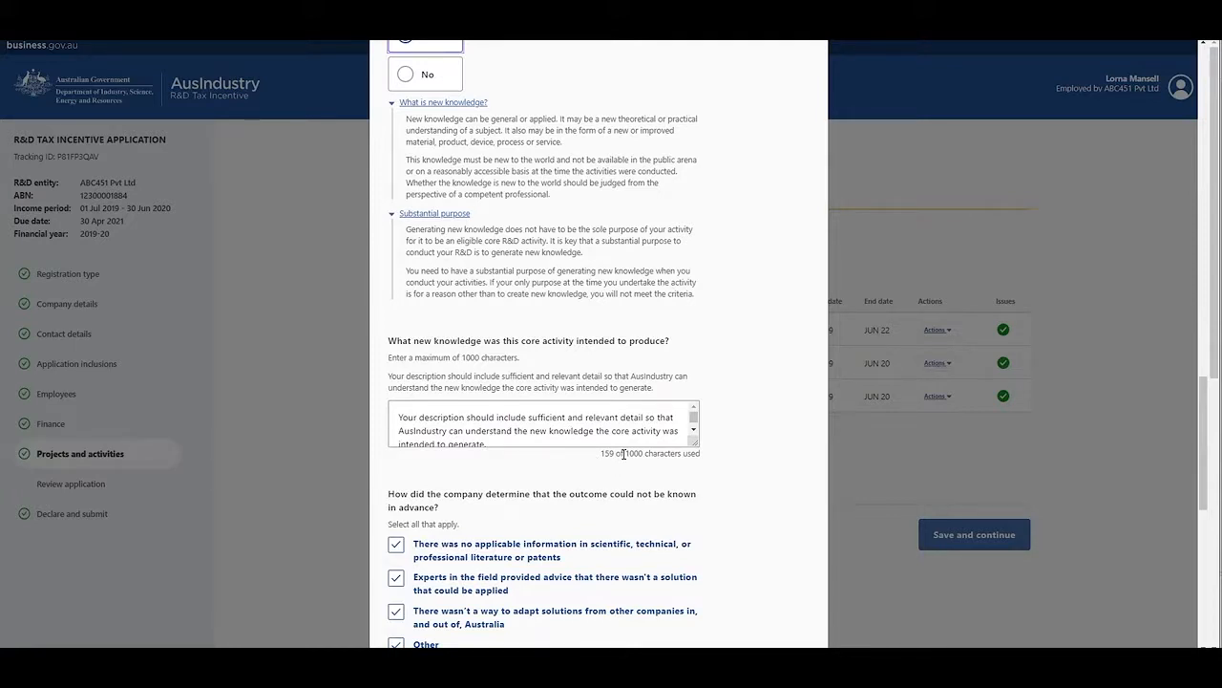
drag(627, 455, 662, 465)
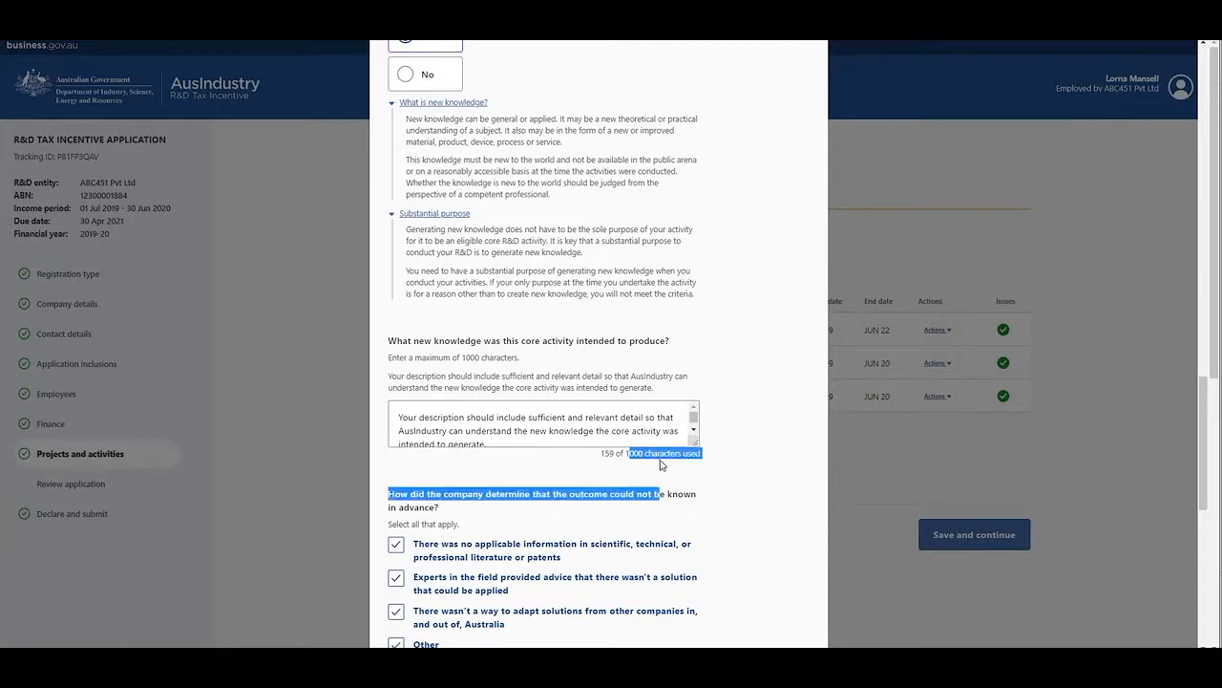
click(717, 487)
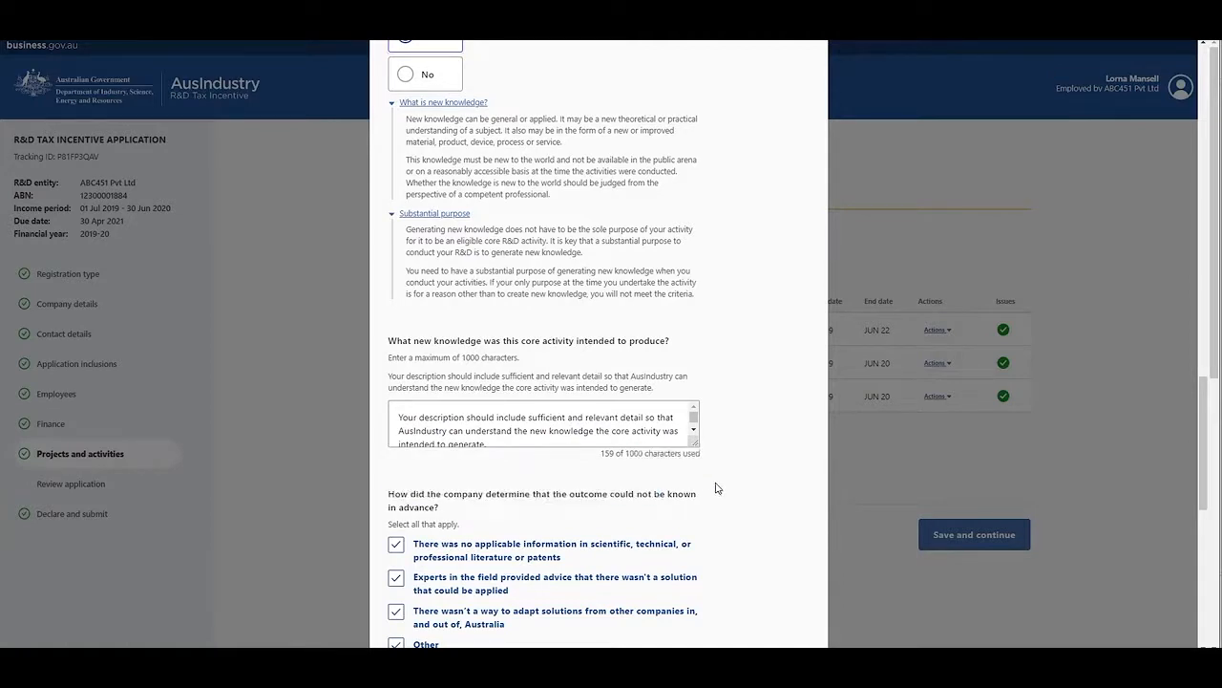
Step: Review how the company determined the outcome could not be known in advance, the sources investigated and the evidence kept
scroll(718, 488, down, 4)
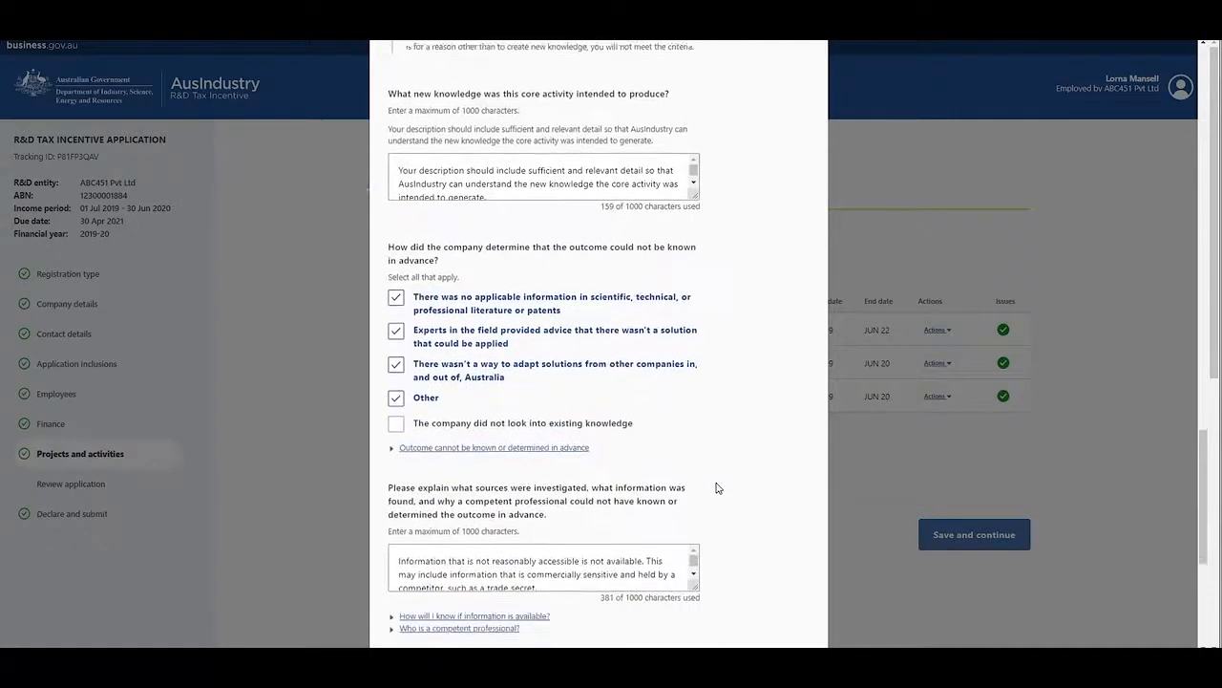
scroll(719, 488, down, 1)
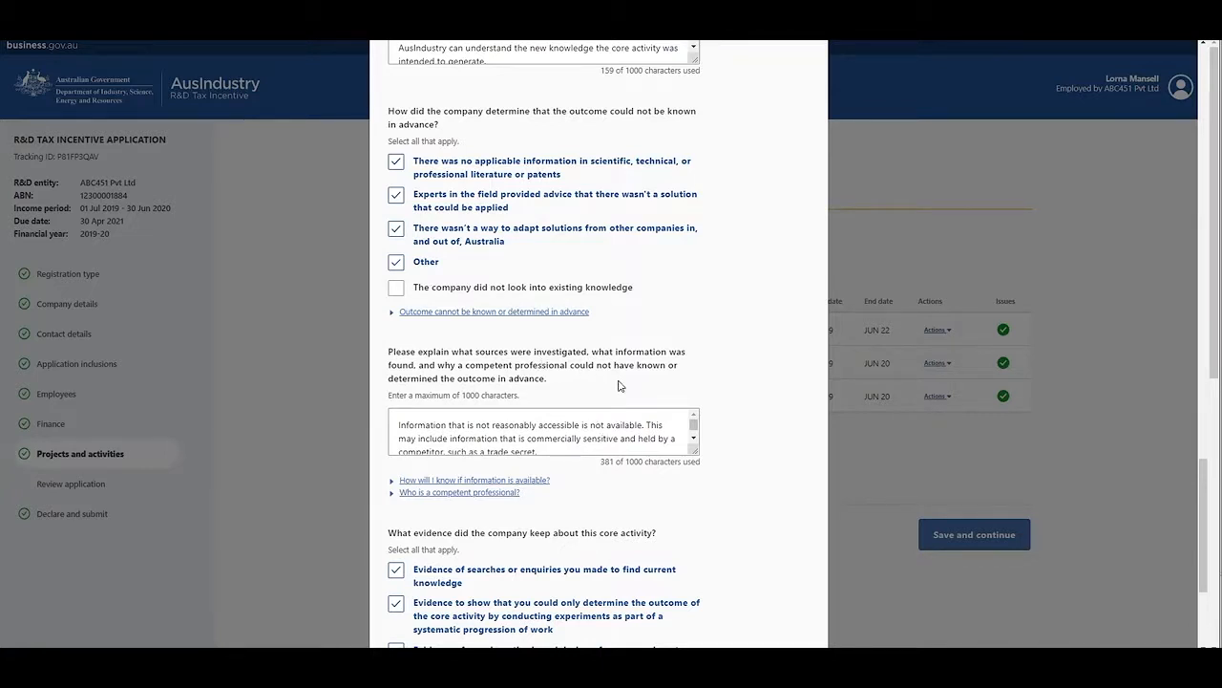
scroll(618, 385, down, 5)
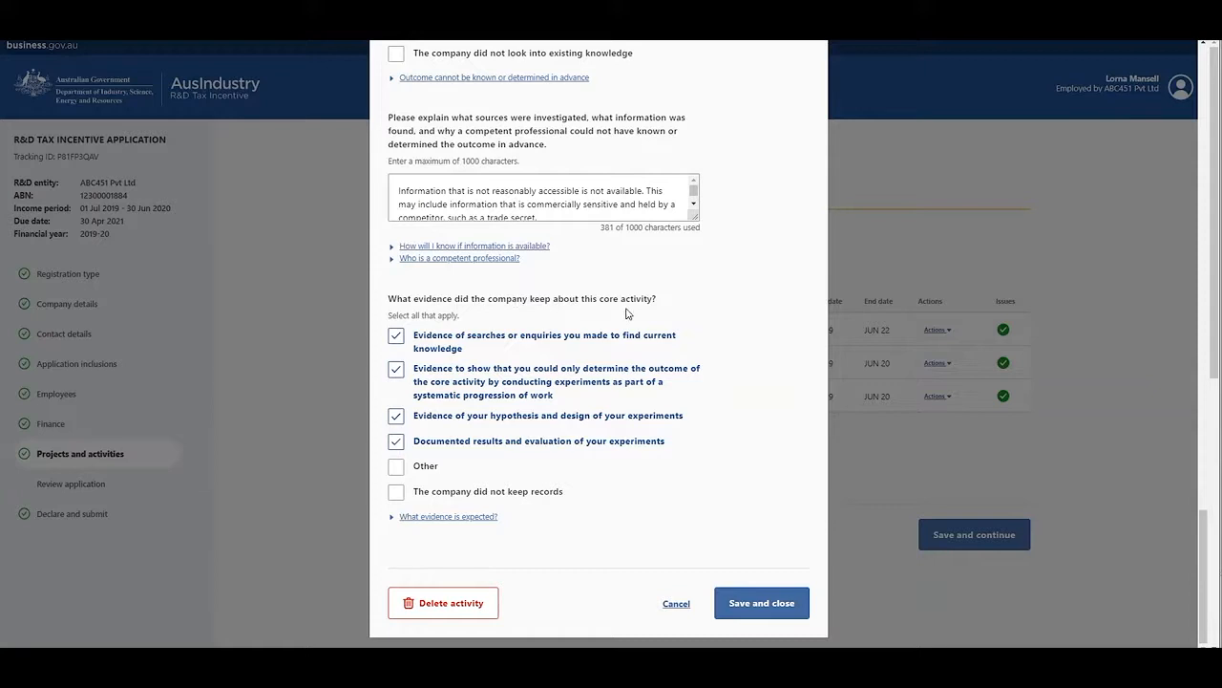
Step: Select Other as evidence kept for the core activity, check its description limit, and close the form without saving
click(396, 467)
scroll(548, 489, down, 1)
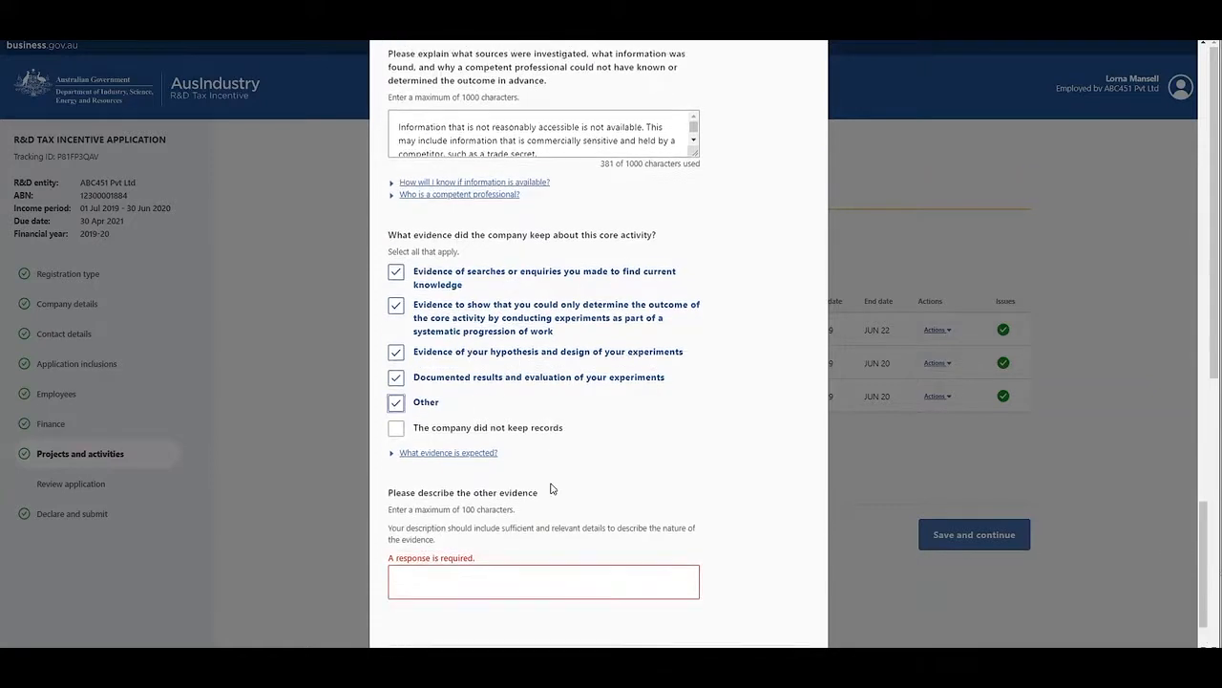
scroll(550, 488, down, 1)
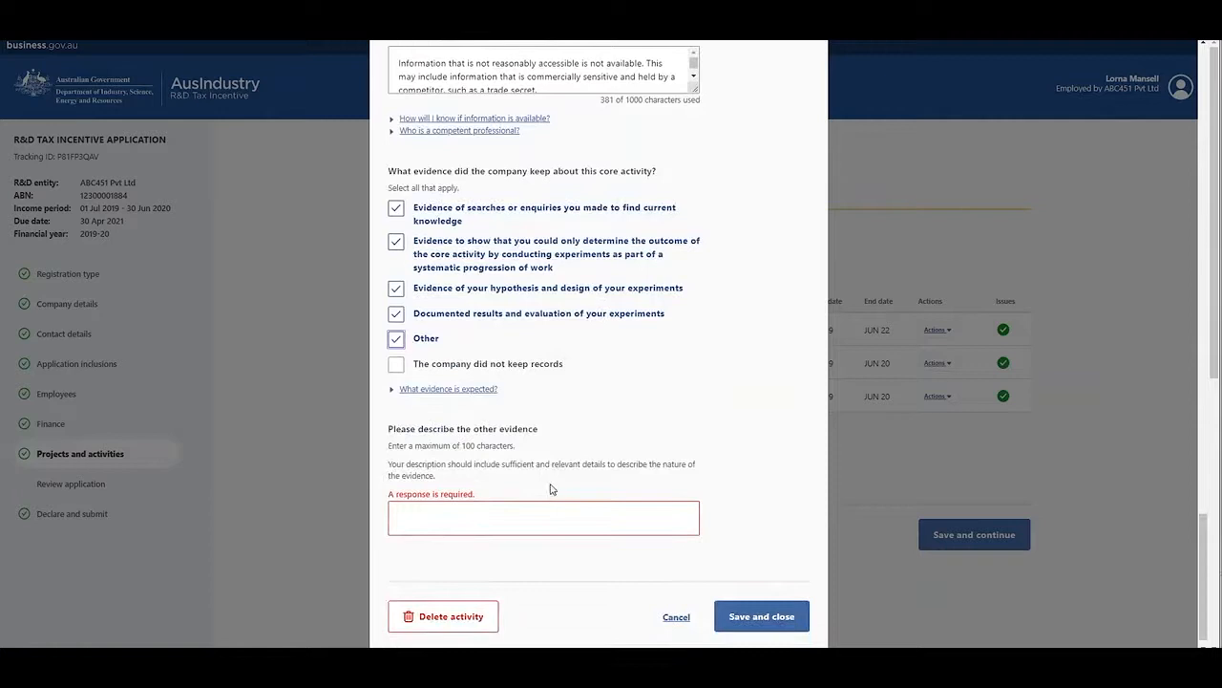
drag(462, 447, 483, 466)
click(678, 618)
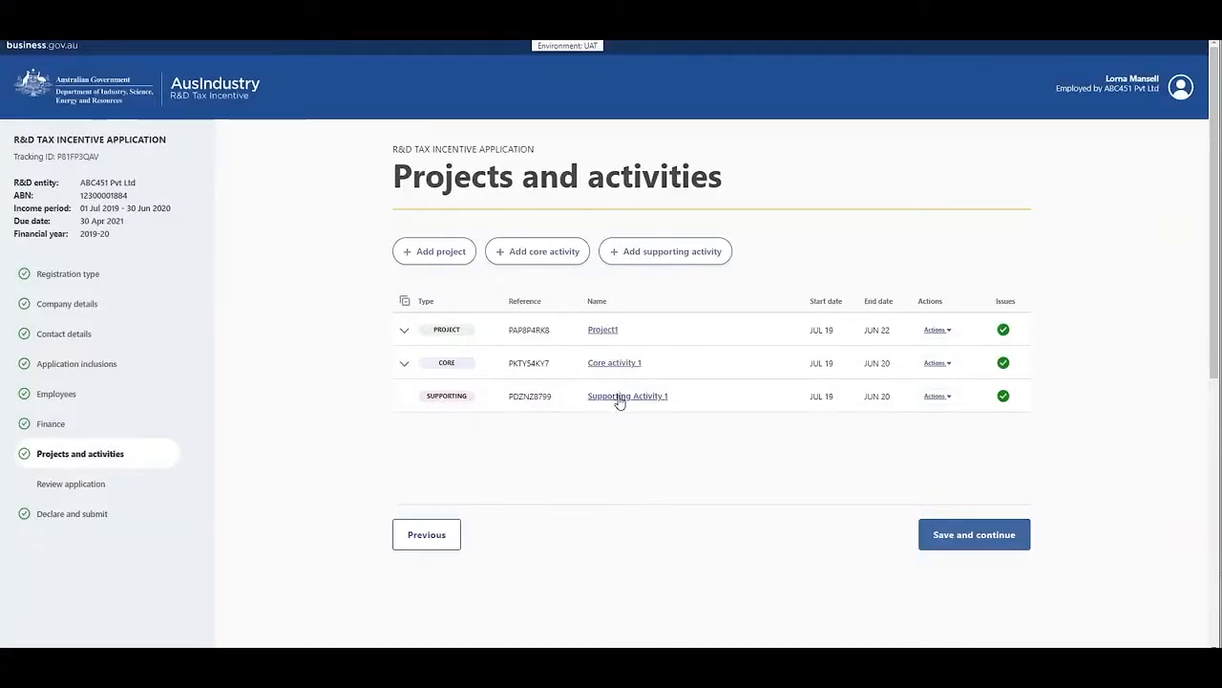
Step: Open Supporting Activity 1 and review its linked core activity, dates and the character limit for how it directly supports the core activities
click(619, 398)
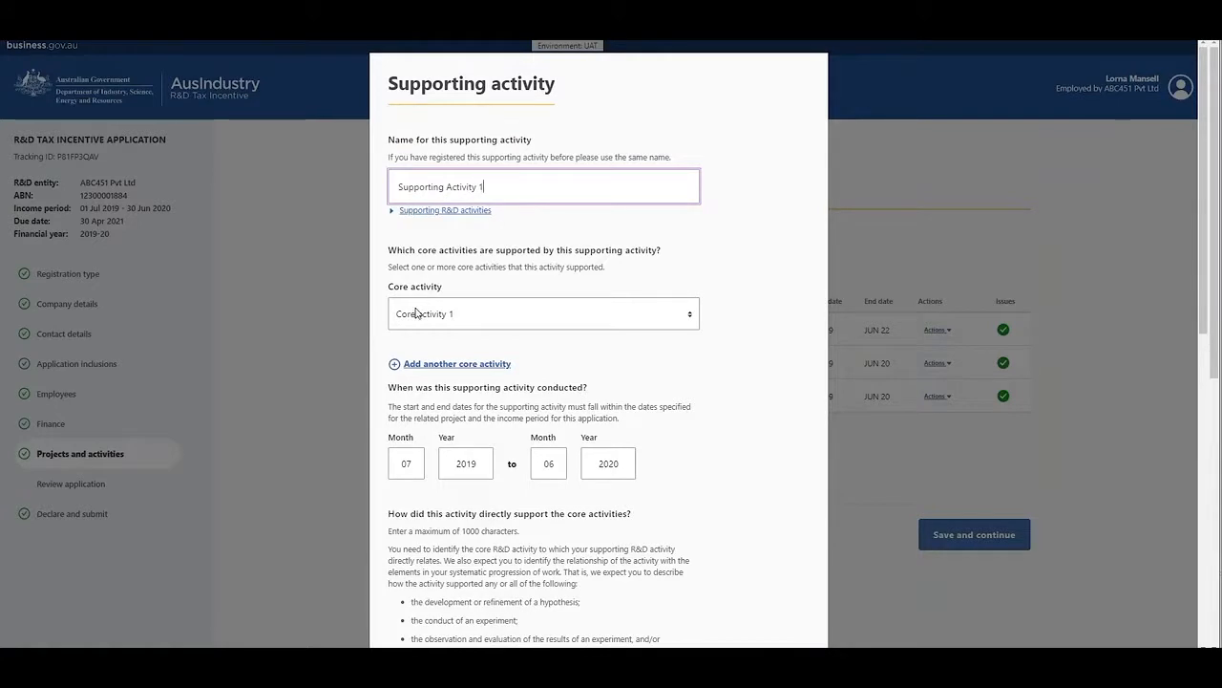
scroll(416, 312, down, 1)
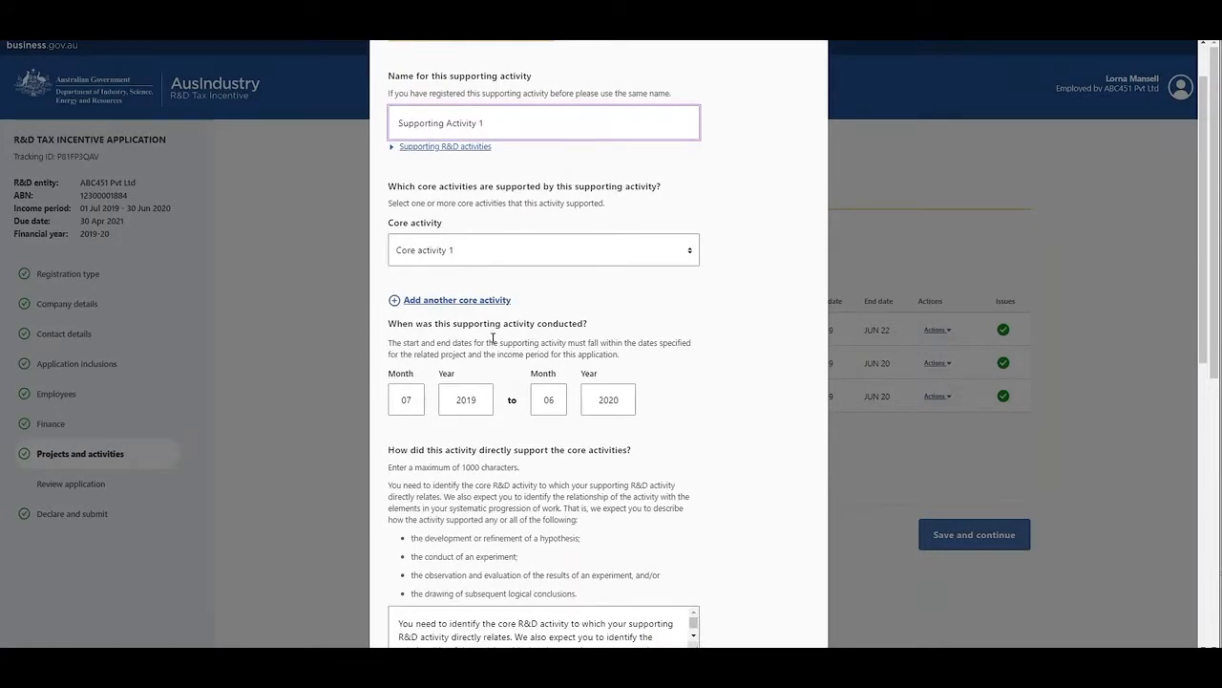
scroll(589, 357, down, 1)
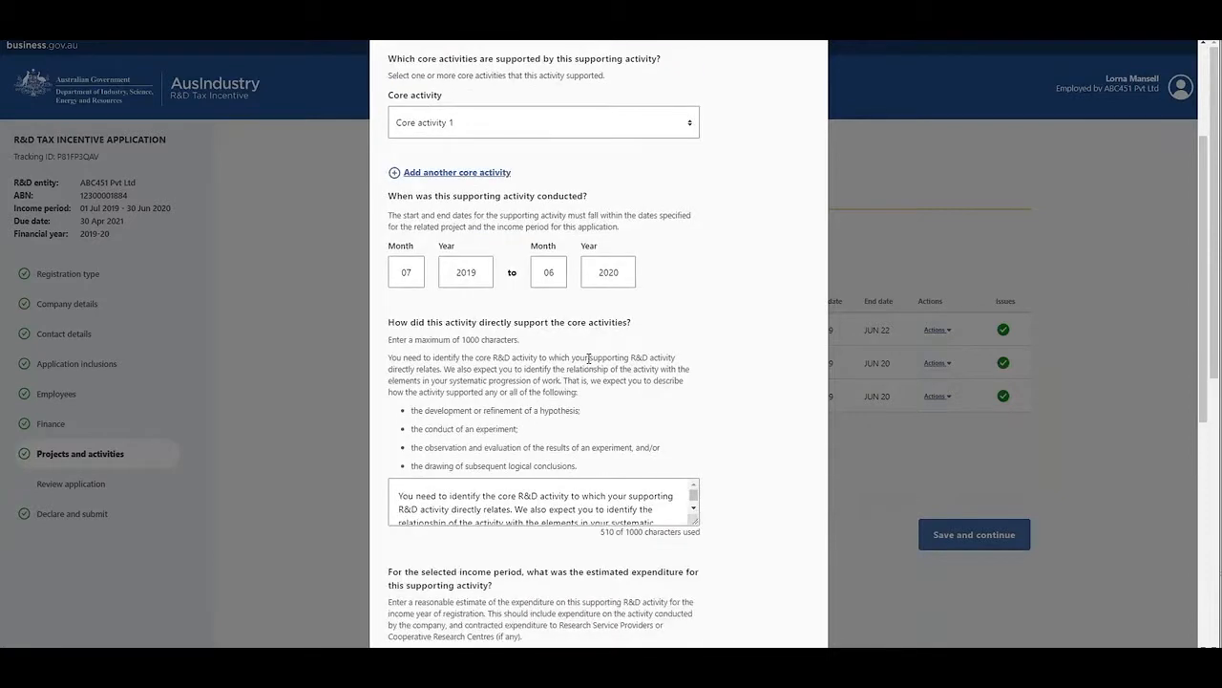
scroll(589, 357, down, 1)
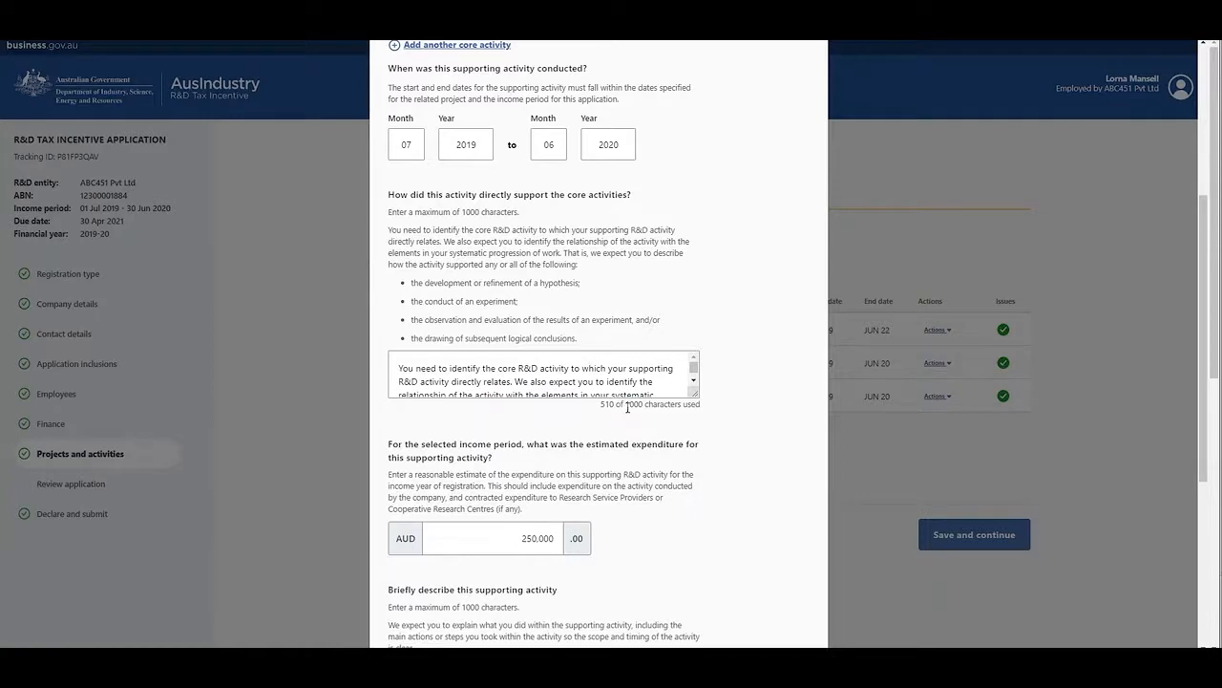
drag(626, 405, 651, 414)
scroll(651, 414, down, 1)
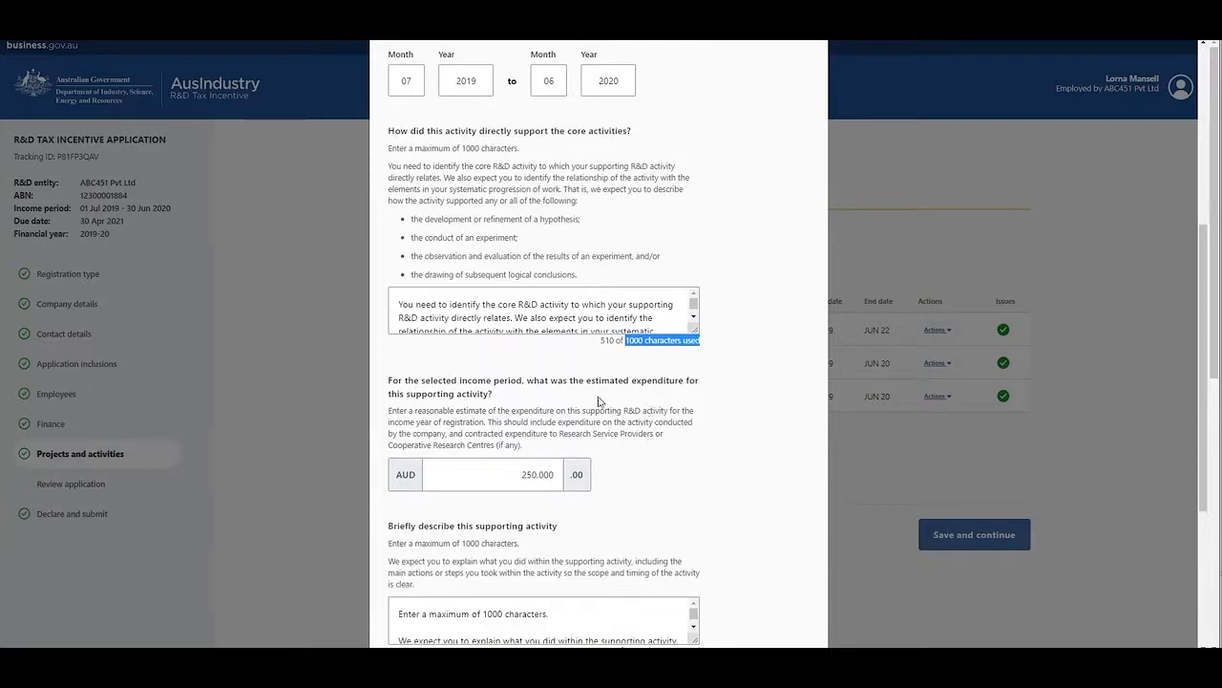
Step: Review the supporting activity's estimated expenditure, brief description with its character limit, and goods or services question, then close the form without saving
drag(589, 386, 672, 394)
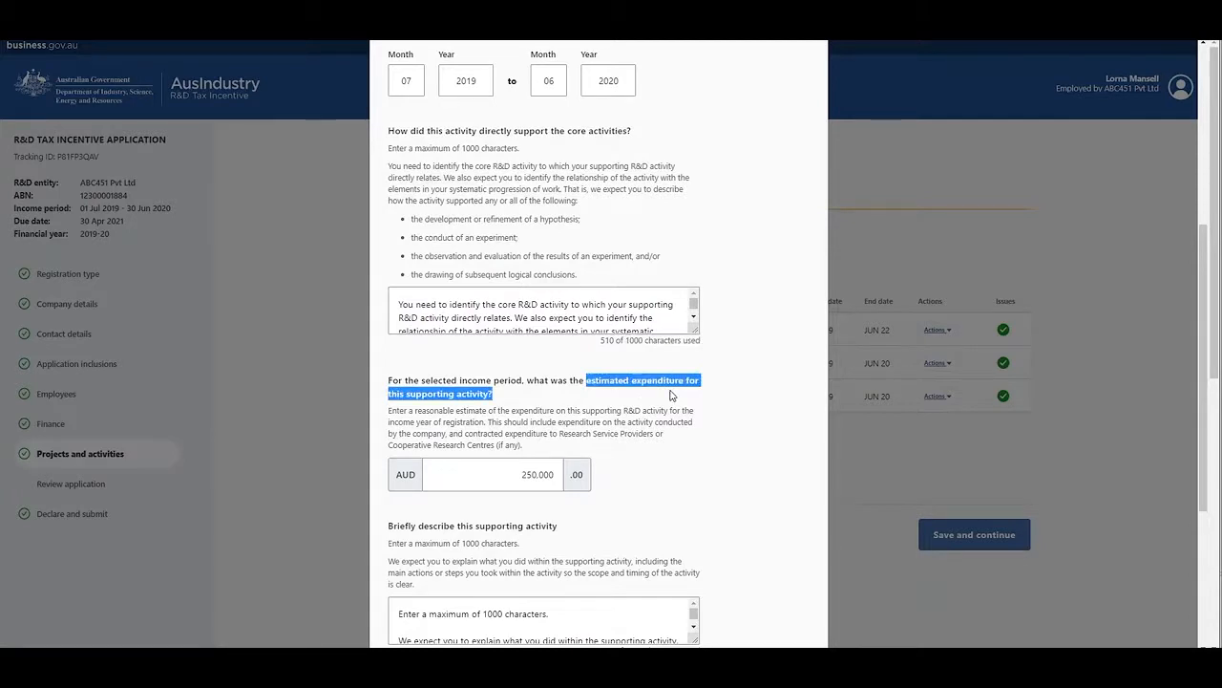
scroll(671, 395, down, 2)
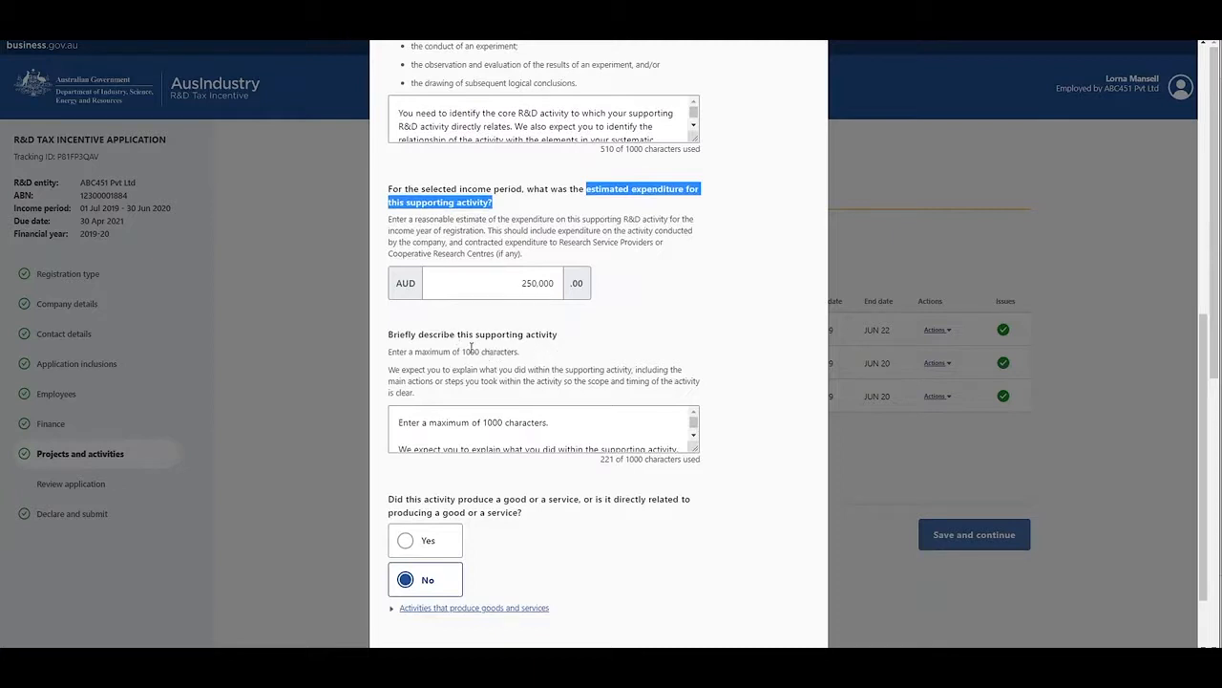
drag(464, 352, 519, 352)
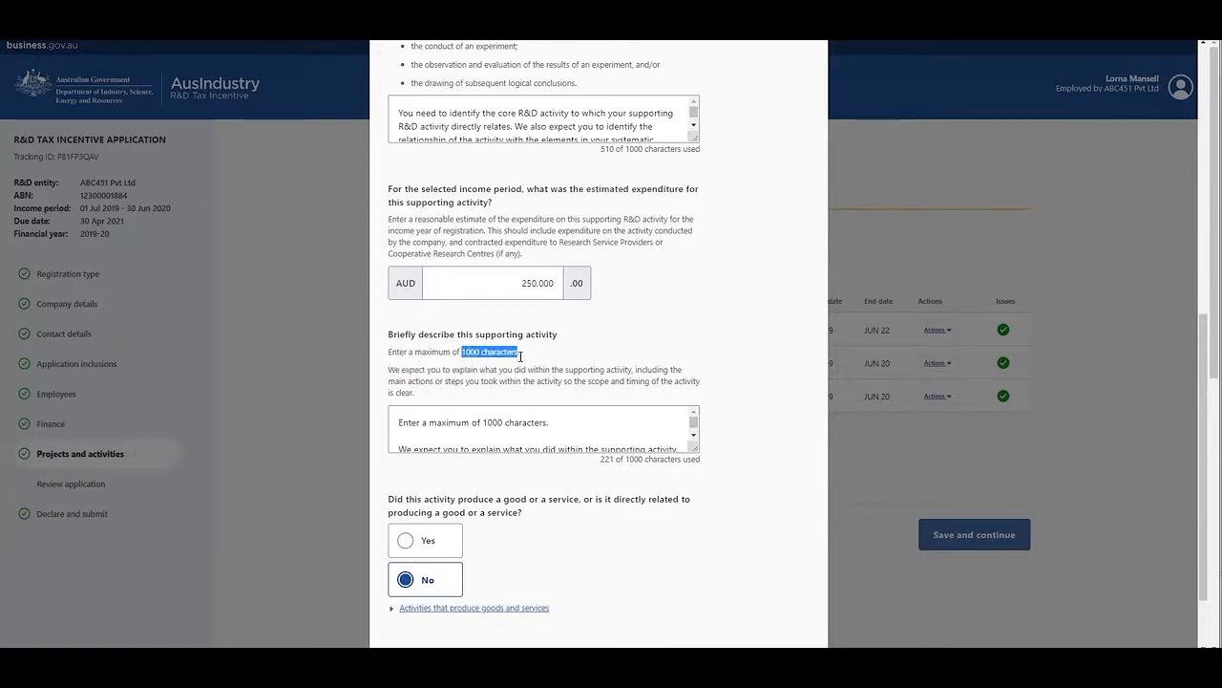
scroll(606, 408, down, 1)
scroll(606, 408, down, 1)
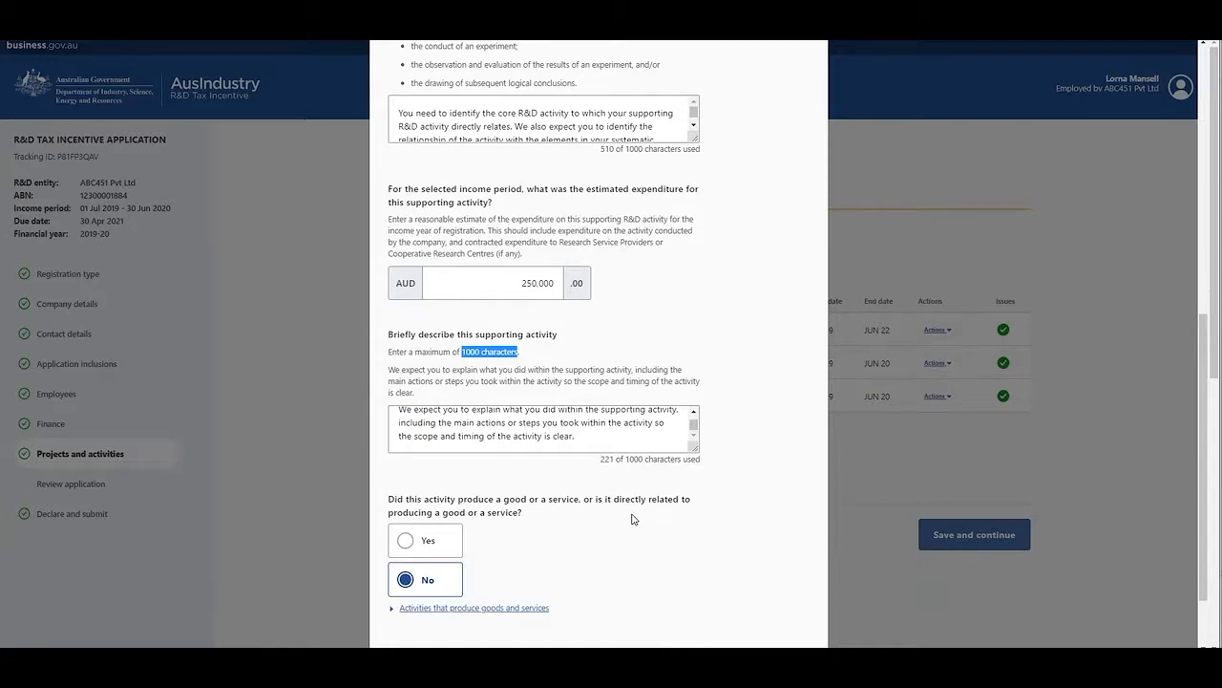
scroll(631, 518, down, 1)
scroll(631, 518, down, 1)
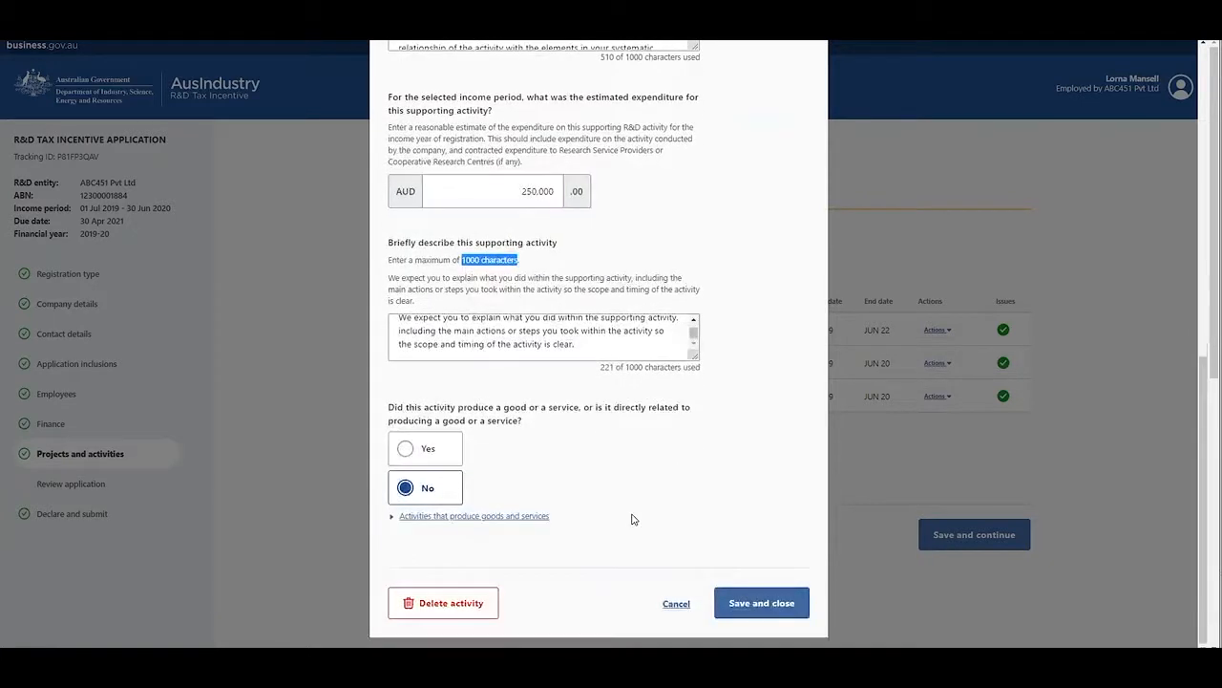
click(676, 604)
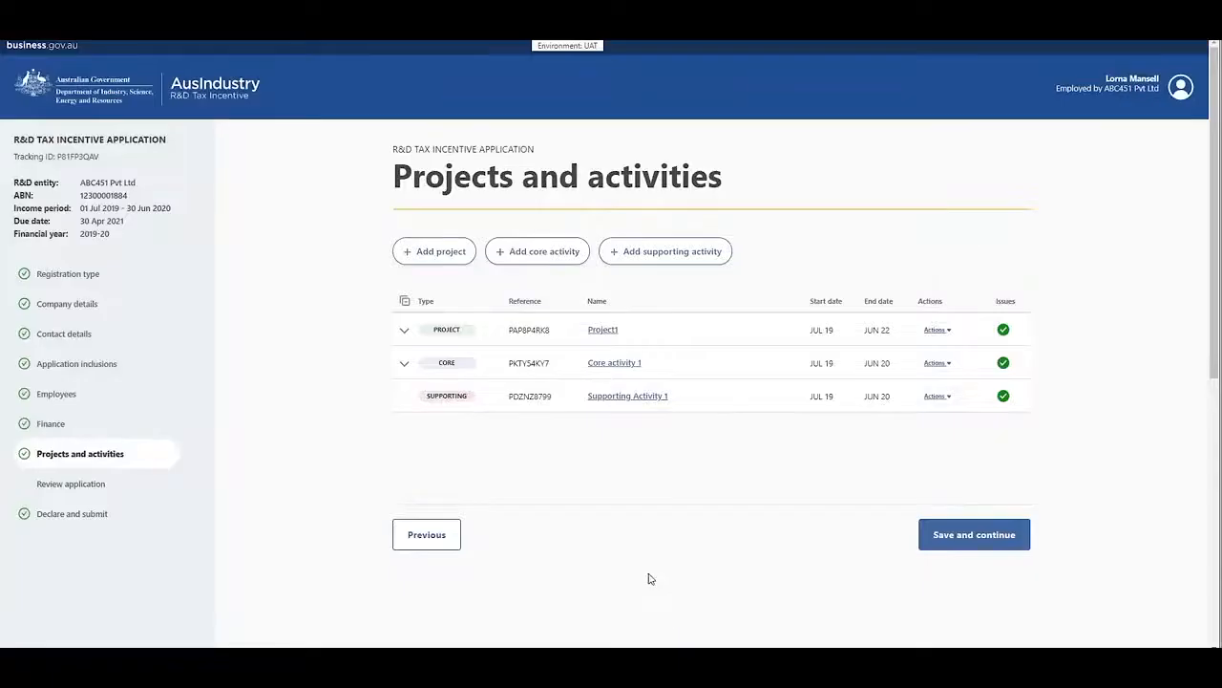
Step: Open Core activity 1 and answer Yes to the activity commencing after the end of the application's income period
click(607, 364)
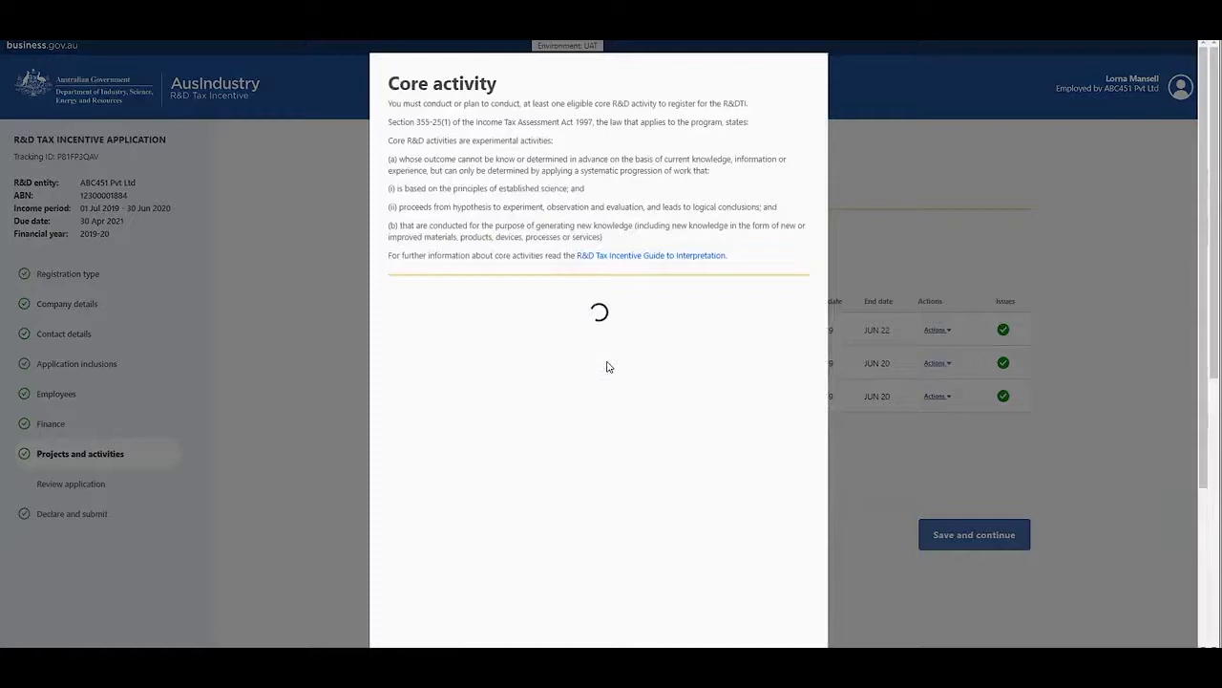
click(609, 362)
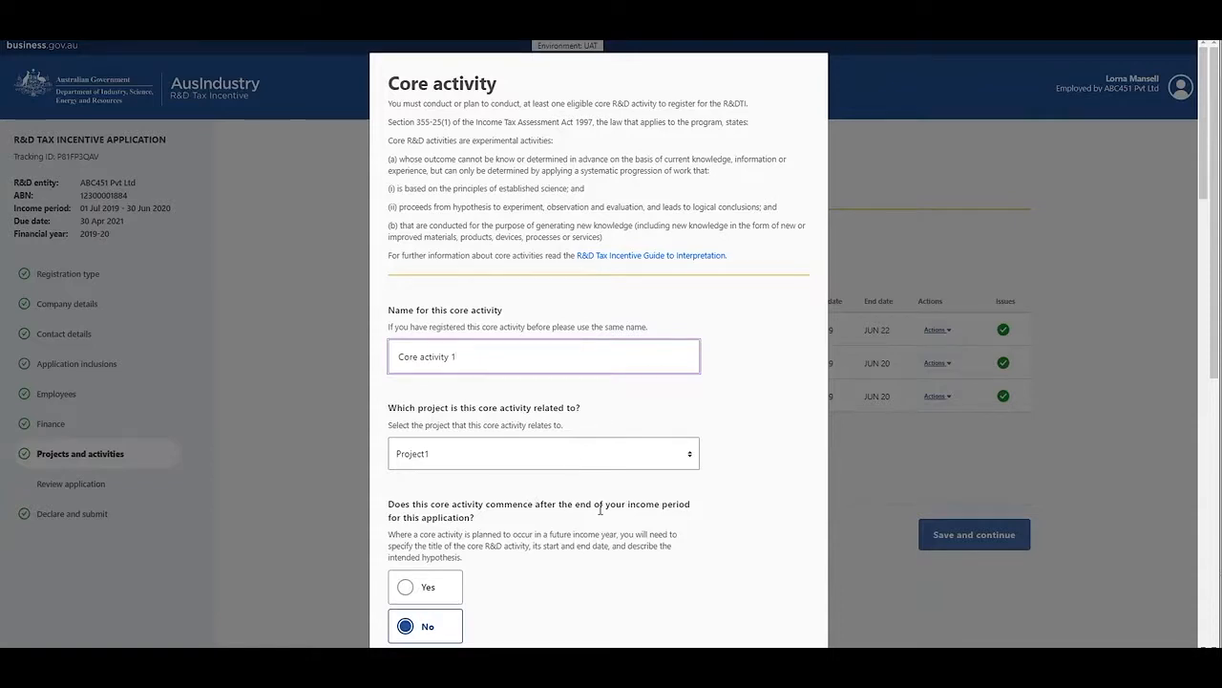
scroll(682, 511, down, 2)
scroll(693, 510, down, 1)
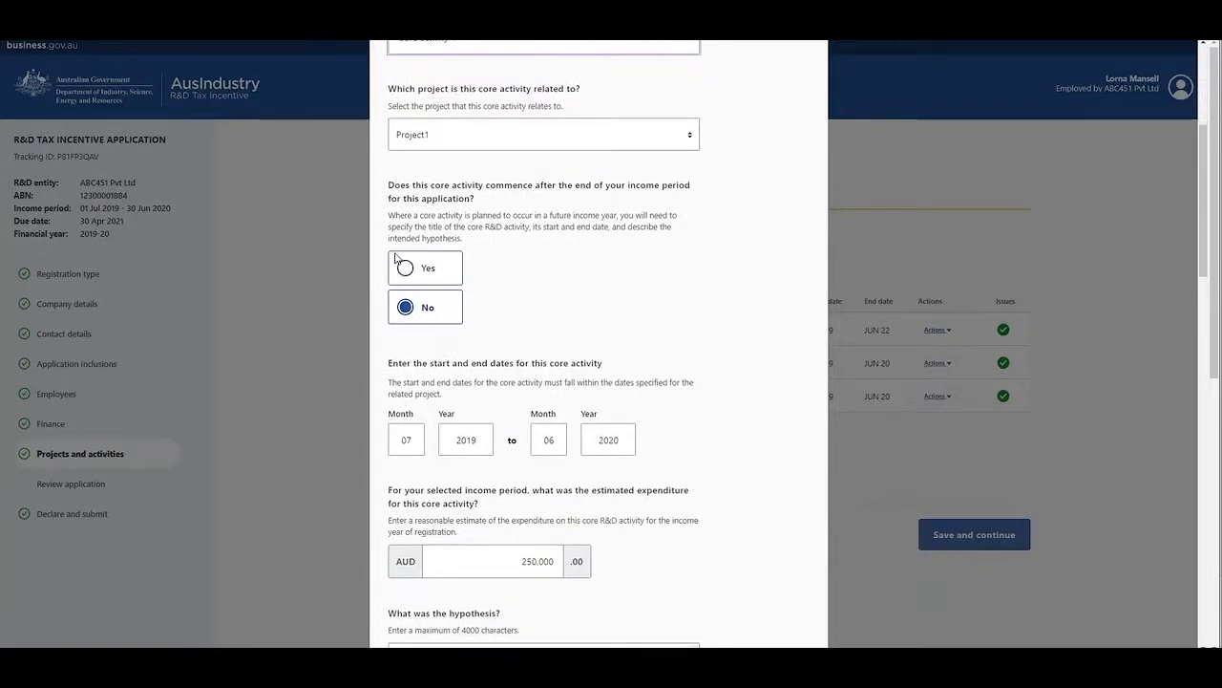
click(405, 270)
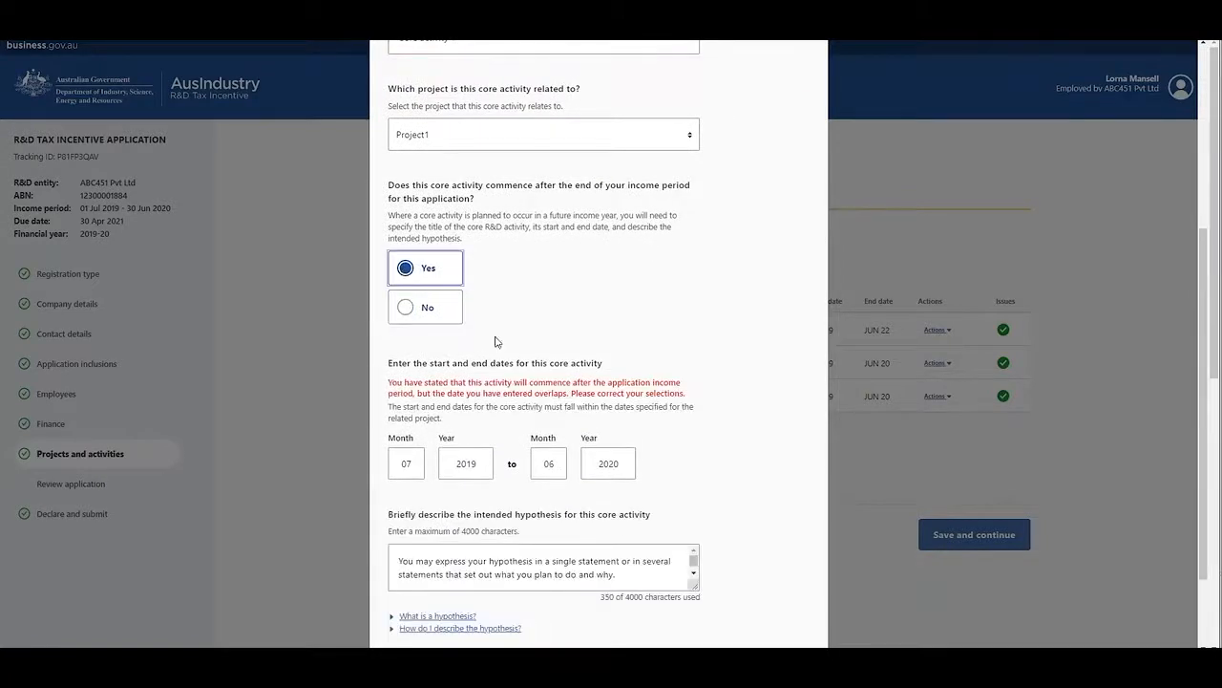
Step: Set the core activity's dates to 07 2021 to 06 2022, check the intended hypothesis question, and close the form without saving
scroll(477, 334, down, 1)
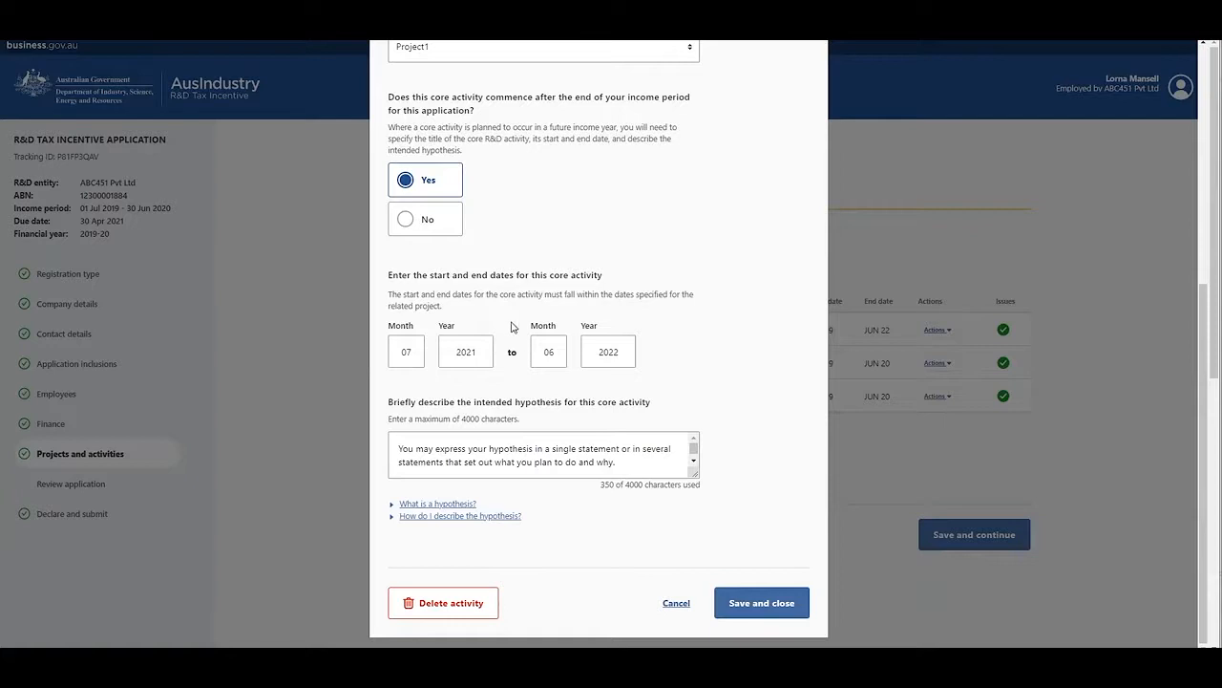
scroll(495, 397, down, 1)
scroll(495, 397, down, 1)
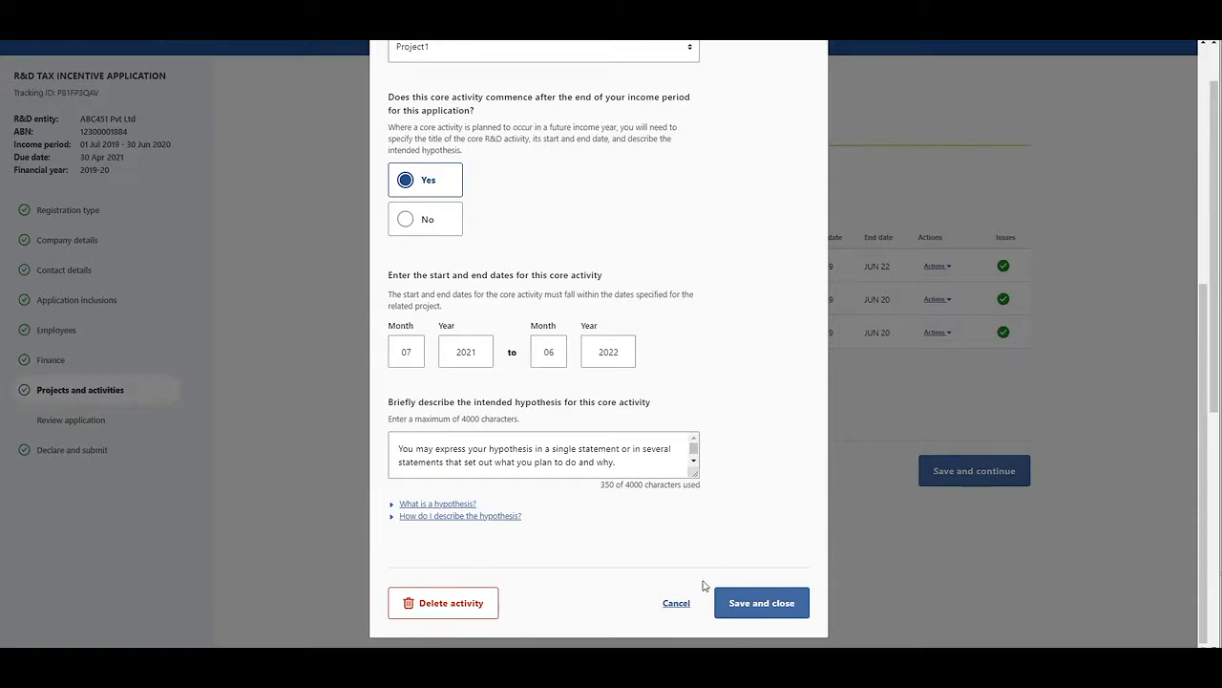
click(684, 608)
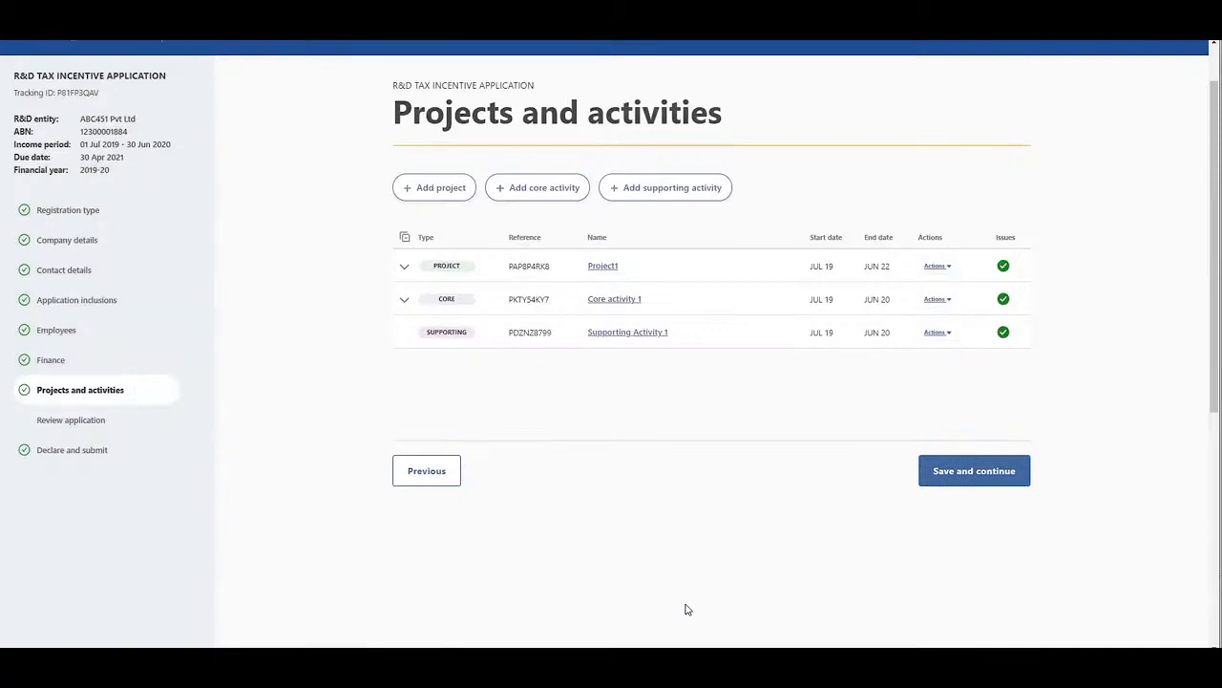